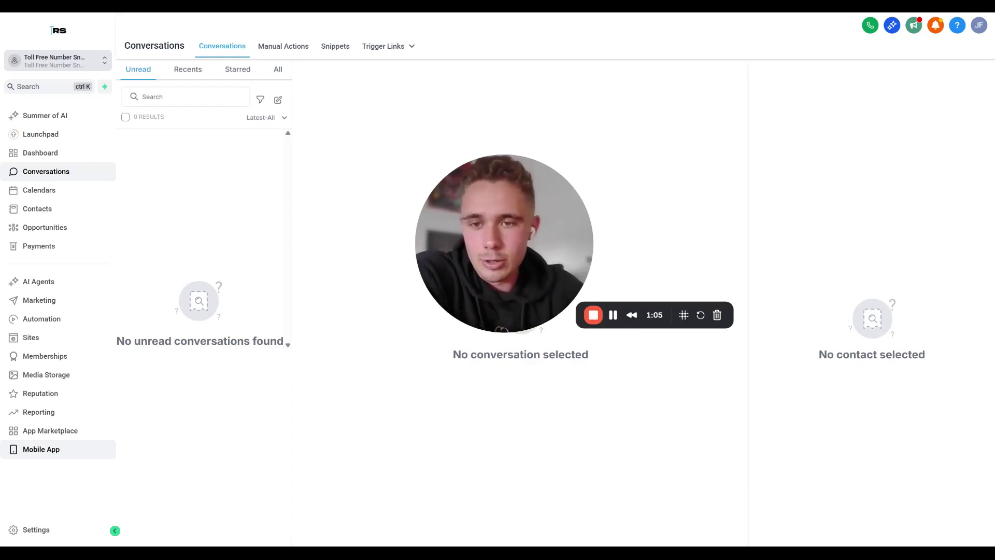
- Open the Business Profile settings and examine the General Information fields, including business names, email, phone, website and niche
{"action": "left_click", "coordinate": [31, 529]}
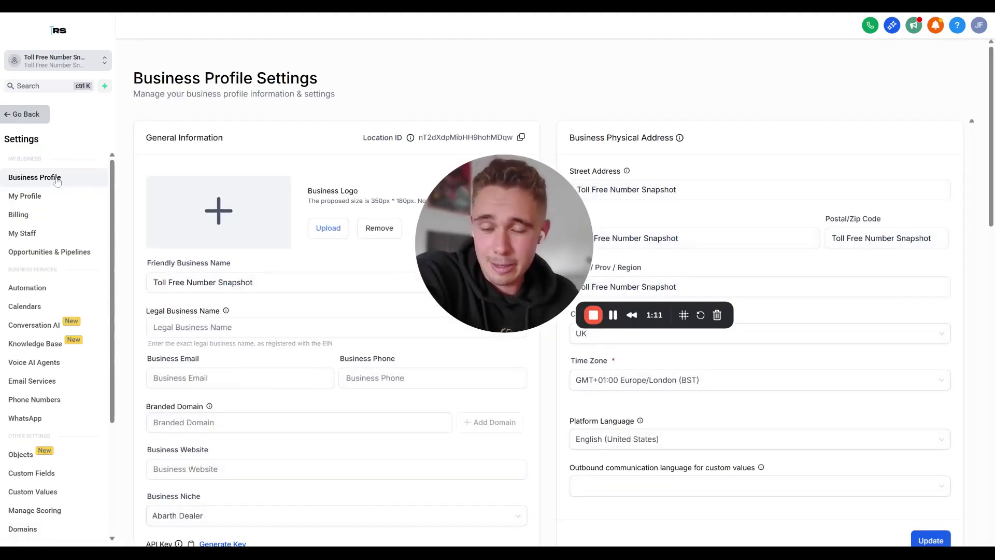
{"action": "left_click", "coordinate": [311, 327]}
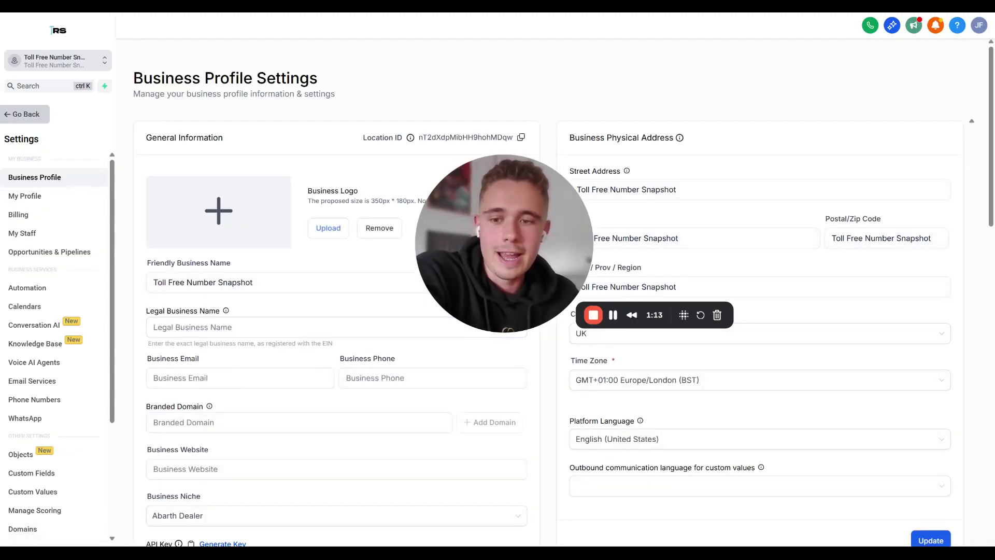
{"action": "scroll", "coordinate": [299, 326], "scroll_direction": "down", "scroll_amount": 2}
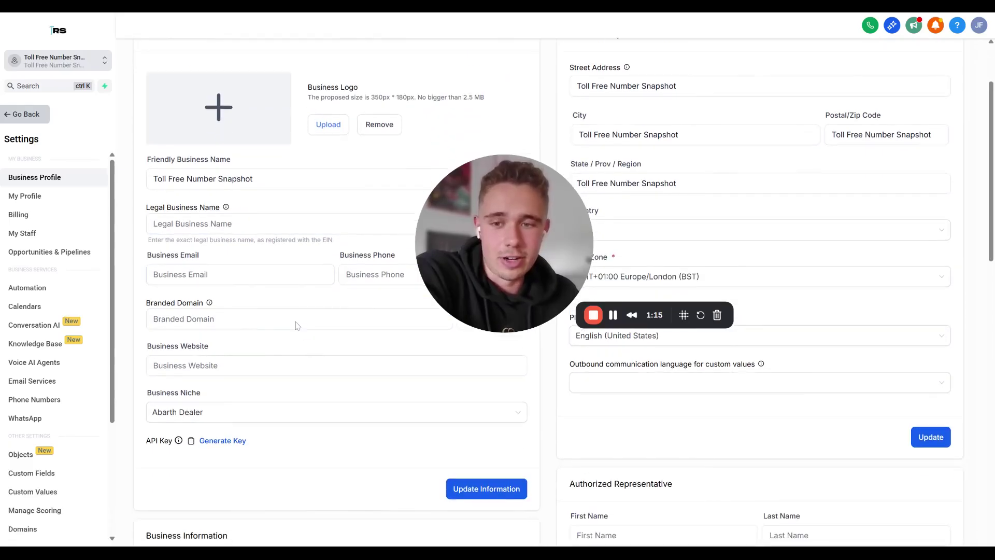
{"action": "triple_click", "coordinate": [207, 179]}
{"action": "left_click", "coordinate": [242, 228]}
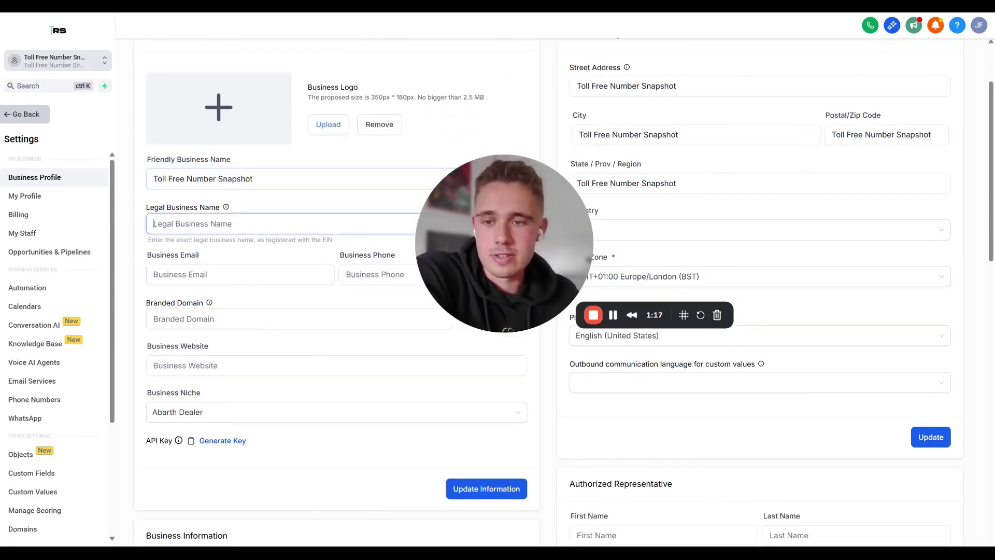
{"action": "left_click", "coordinate": [179, 280]}
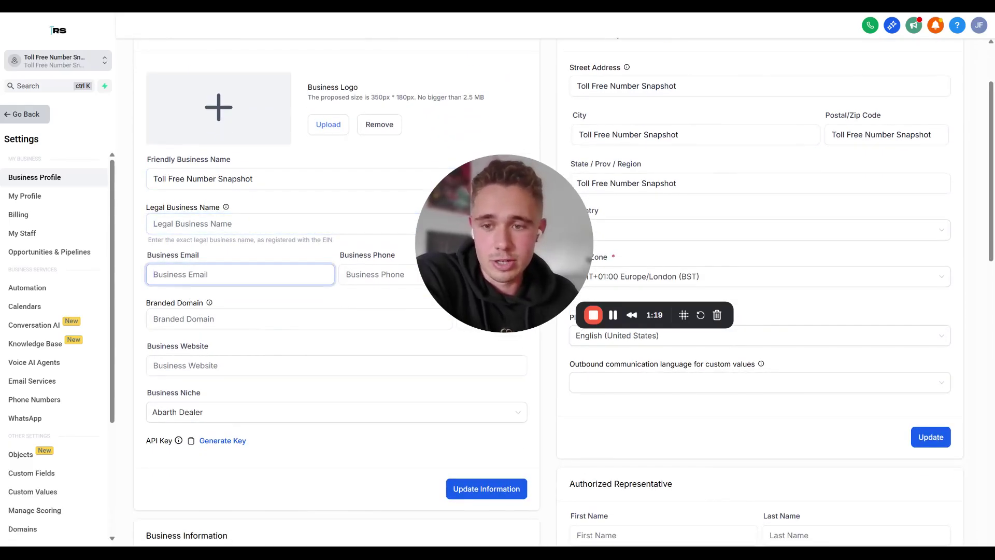
{"action": "left_click", "coordinate": [368, 273]}
{"action": "scroll", "coordinate": [311, 311], "scroll_direction": "down", "scroll_amount": 1}
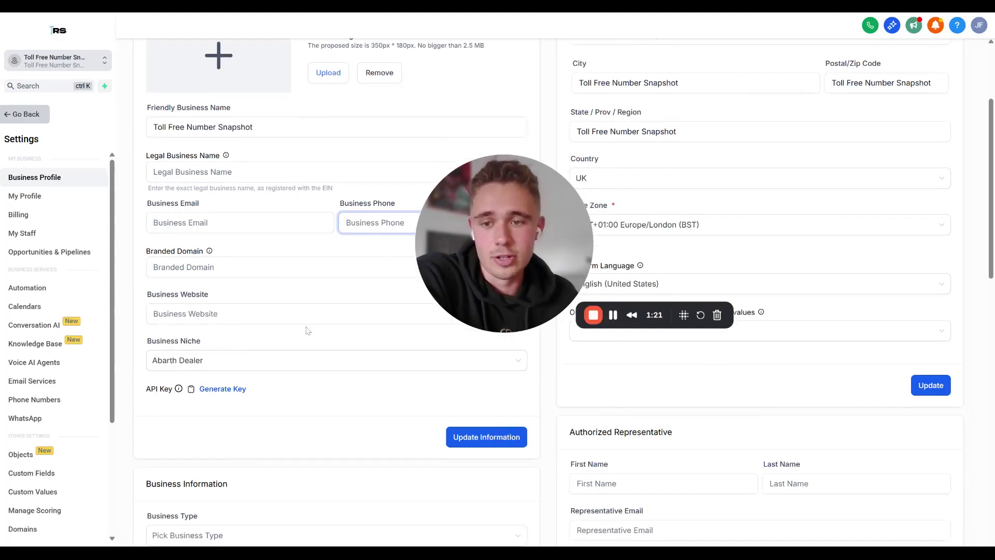
{"action": "left_click", "coordinate": [321, 314]}
{"action": "left_click", "coordinate": [321, 360]}
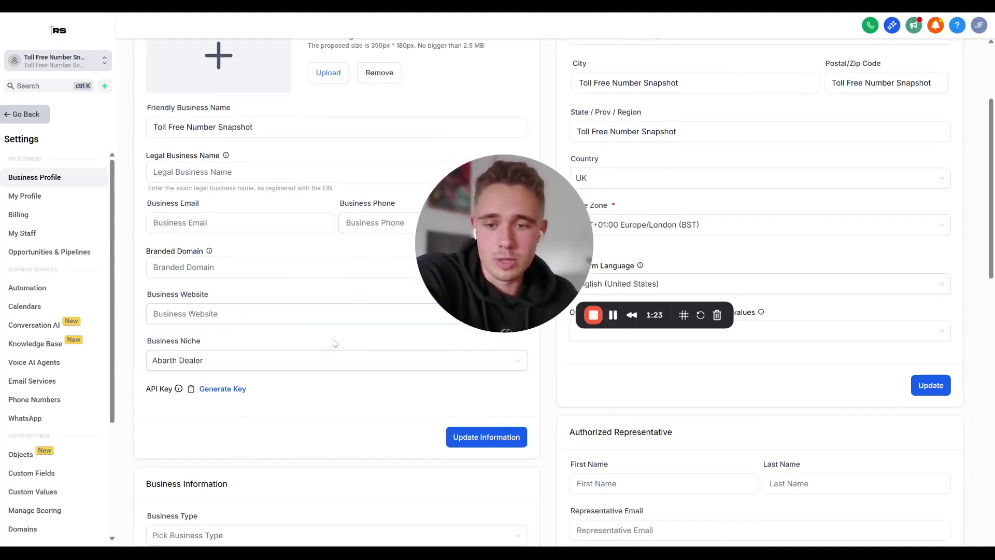
{"action": "scroll", "coordinate": [311, 353], "scroll_direction": "down", "scroll_amount": 4}
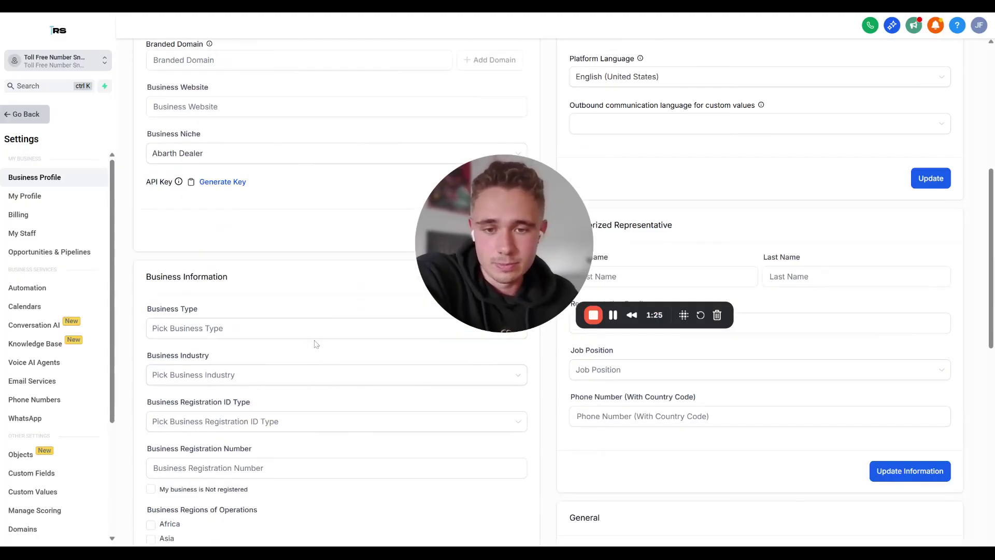
{"action": "scroll", "coordinate": [288, 337], "scroll_direction": "down", "scroll_amount": 2}
{"action": "scroll", "coordinate": [274, 344], "scroll_direction": "up", "scroll_amount": 4}
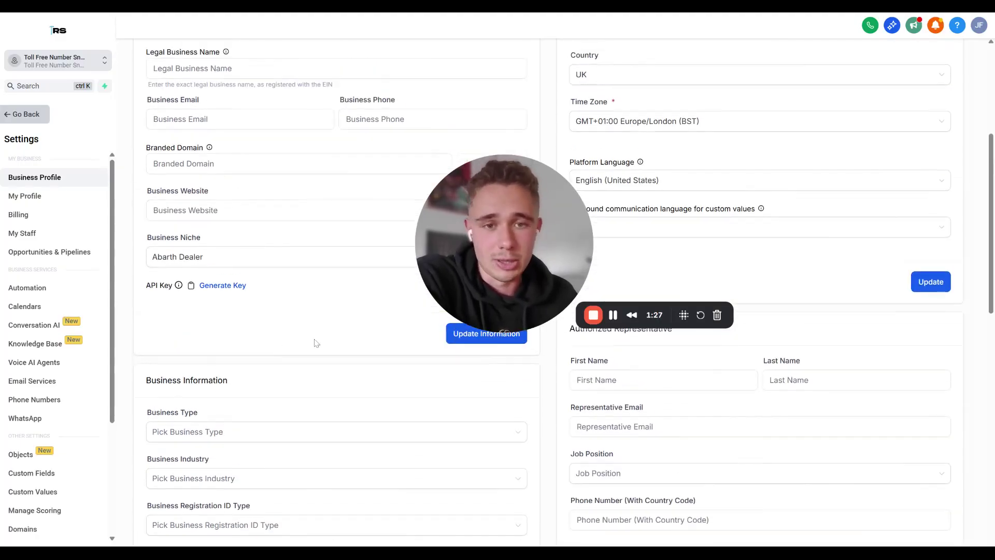
{"action": "scroll", "coordinate": [644, 267], "scroll_direction": "up", "scroll_amount": 4}
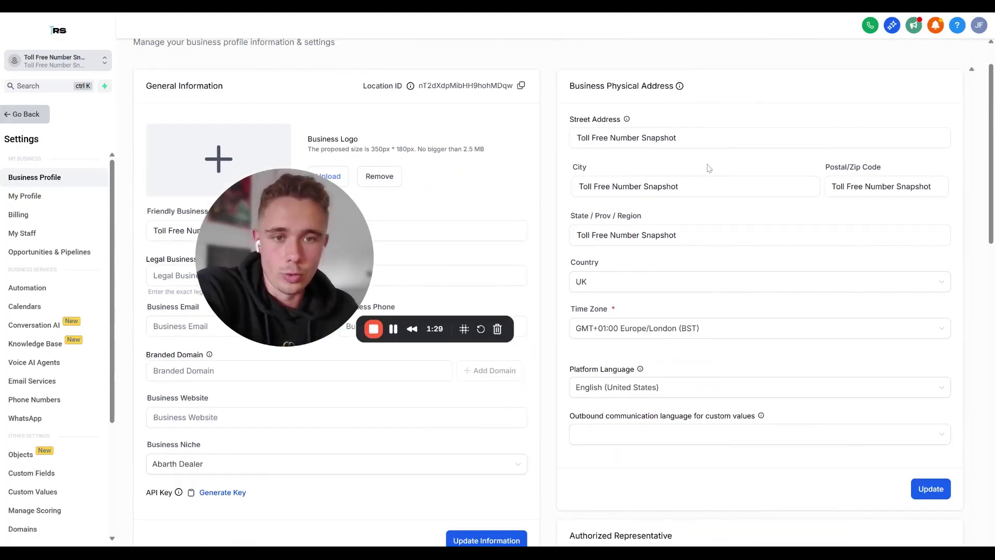
- Examine the Business Physical Address fields, including street address, city, region, country and time zone
{"action": "left_click", "coordinate": [713, 140]}
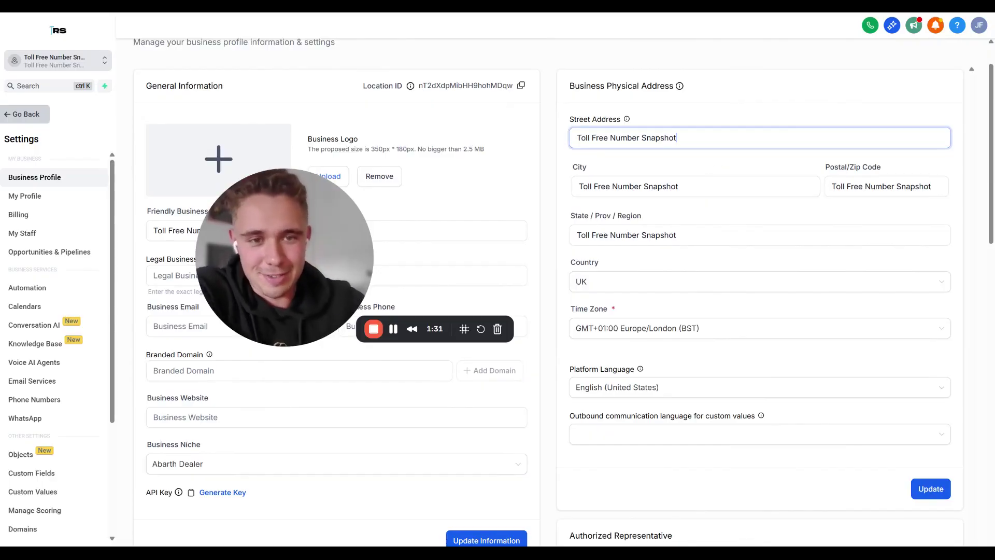
{"action": "left_click", "coordinate": [695, 186]}
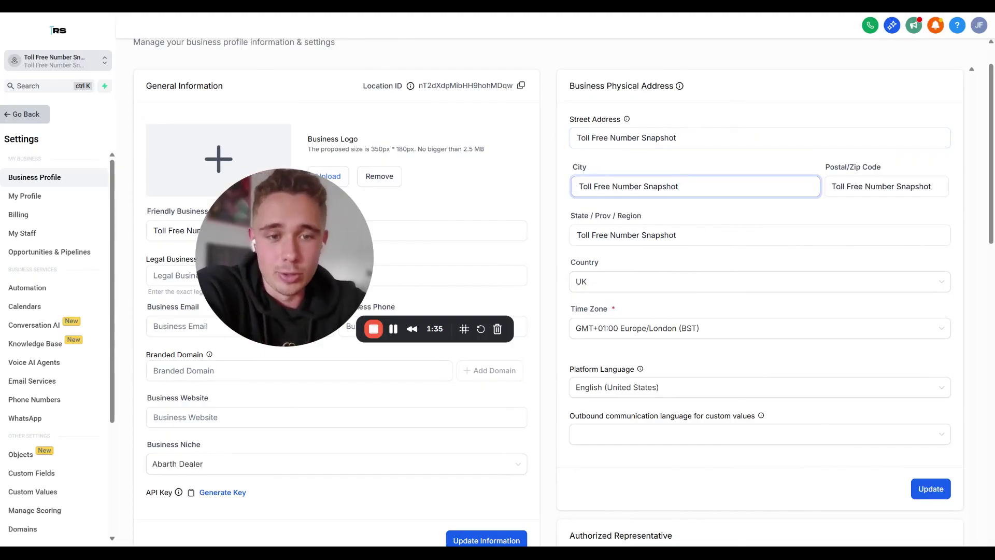
{"action": "triple_click", "coordinate": [695, 234]}
{"action": "left_click", "coordinate": [695, 235]}
{"action": "scroll", "coordinate": [735, 209], "scroll_direction": "down", "scroll_amount": 2}
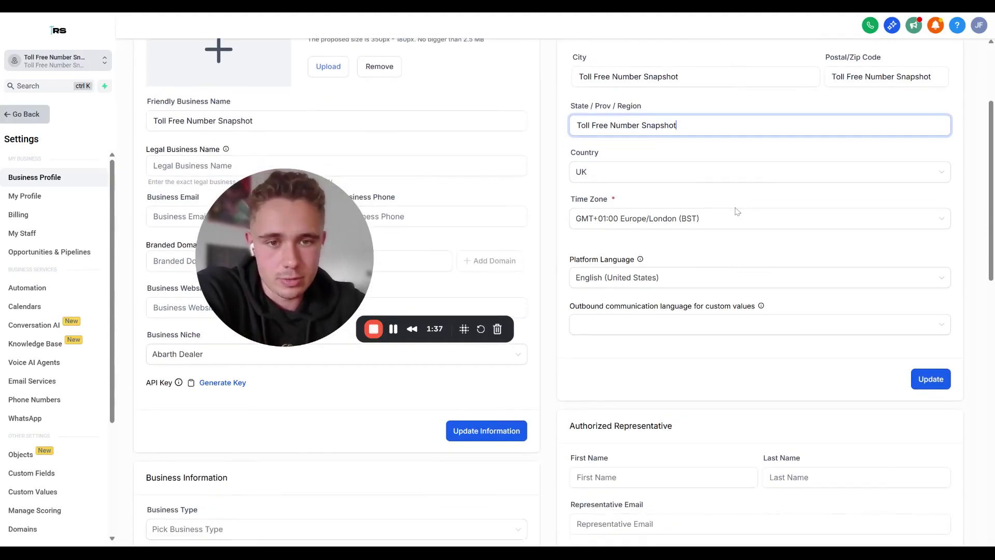
- Examine the Business Information section, including business type, industry, registration ID type, registration number and the not-registered option
{"action": "scroll", "coordinate": [536, 276], "scroll_direction": "down", "scroll_amount": 6}
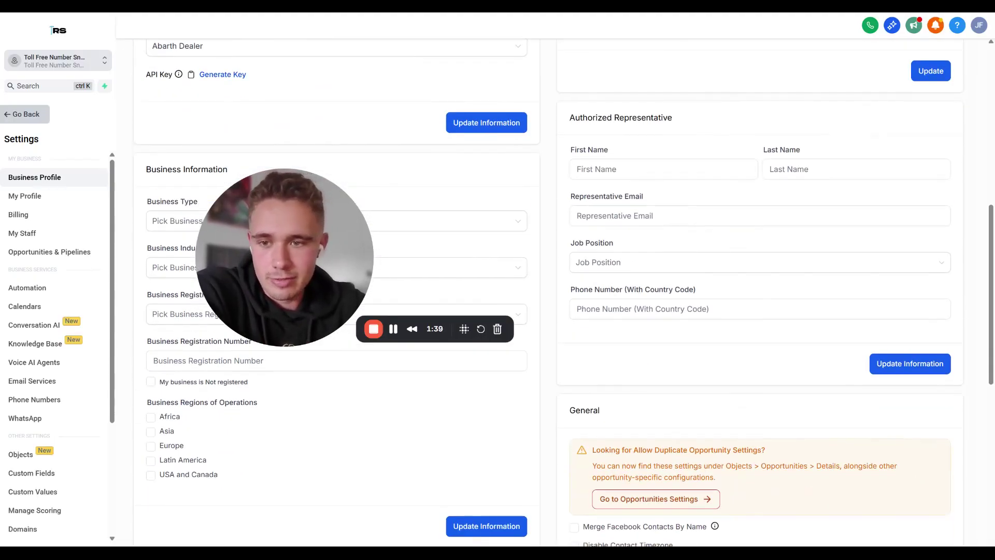
{"action": "scroll", "coordinate": [455, 249], "scroll_direction": "down", "scroll_amount": 2}
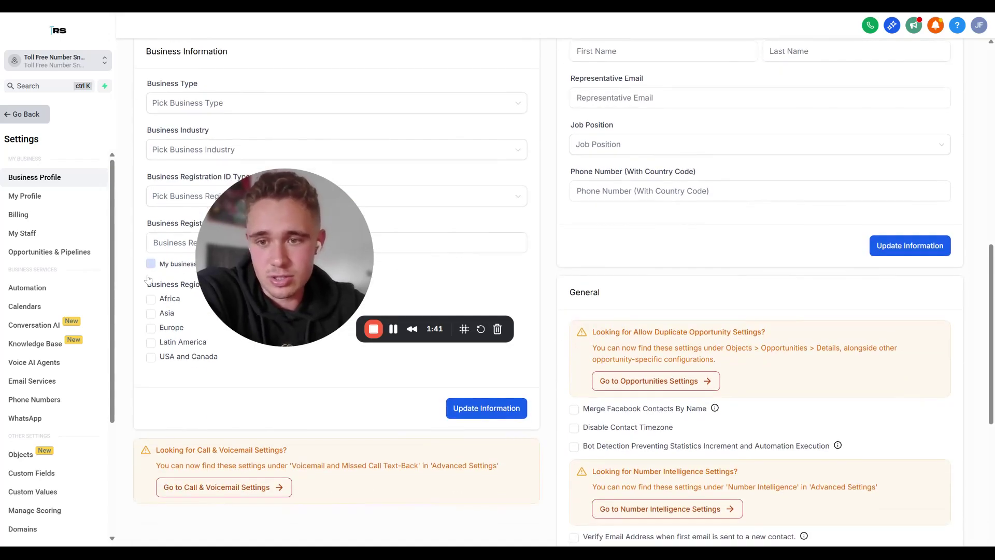
{"action": "scroll", "coordinate": [180, 212], "scroll_direction": "up", "scroll_amount": 2}
{"action": "left_click", "coordinate": [176, 282]}
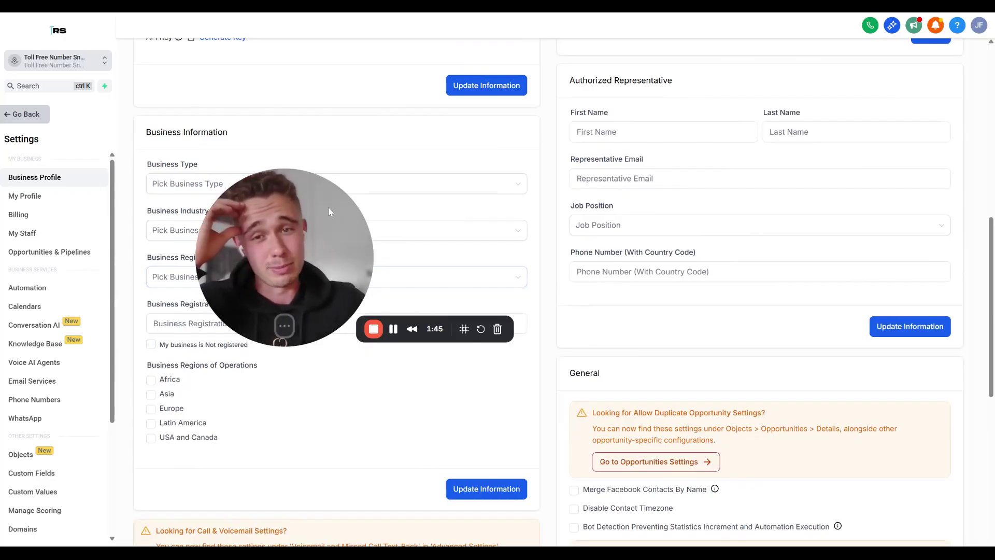
{"action": "left_click_drag", "start_coordinate": [324, 217], "coordinate": [488, 178]}
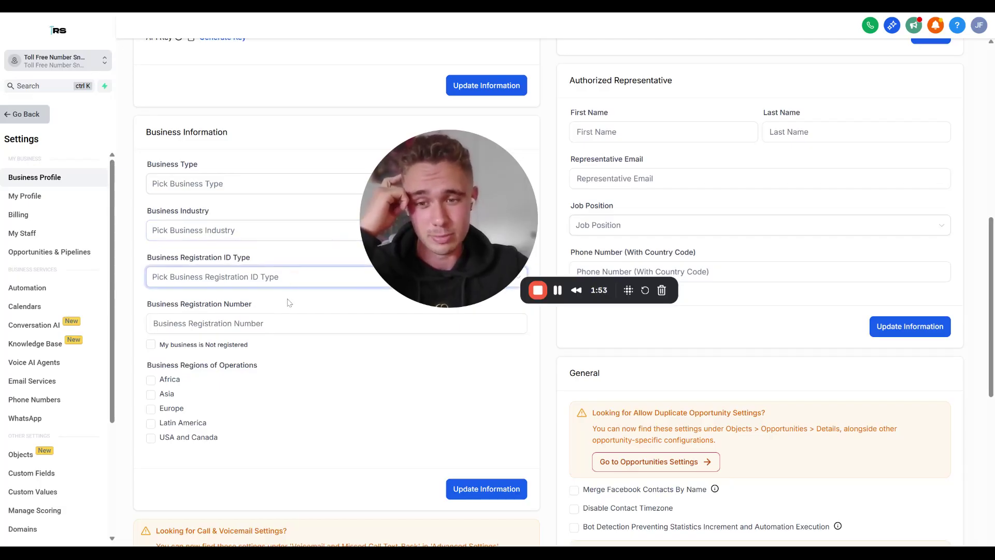
{"action": "scroll", "coordinate": [289, 304], "scroll_direction": "up", "scroll_amount": 1}
{"action": "scroll", "coordinate": [289, 304], "scroll_direction": "up", "scroll_amount": 2}
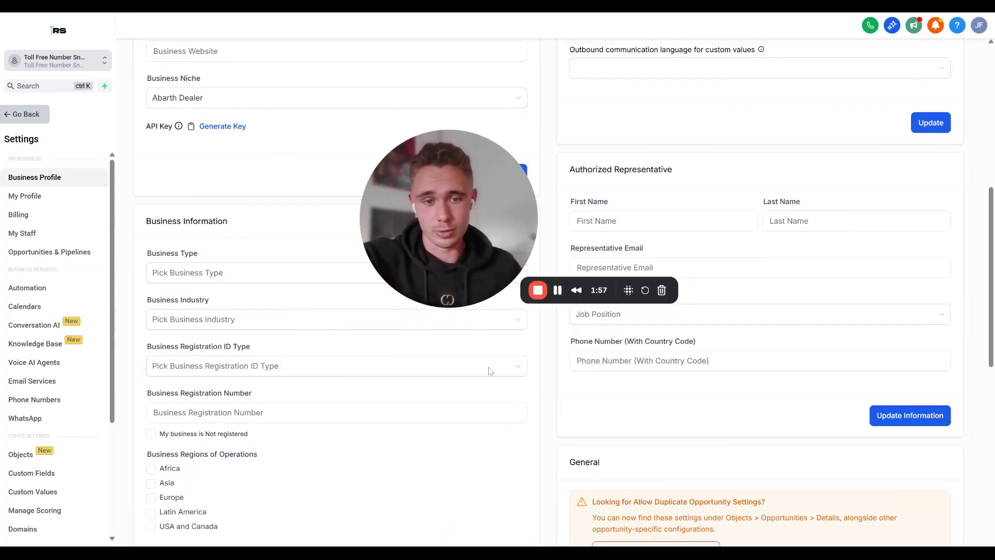
- Examine the Authorized Representative fields for name, email, job position and phone number
{"action": "left_click", "coordinate": [653, 220]}
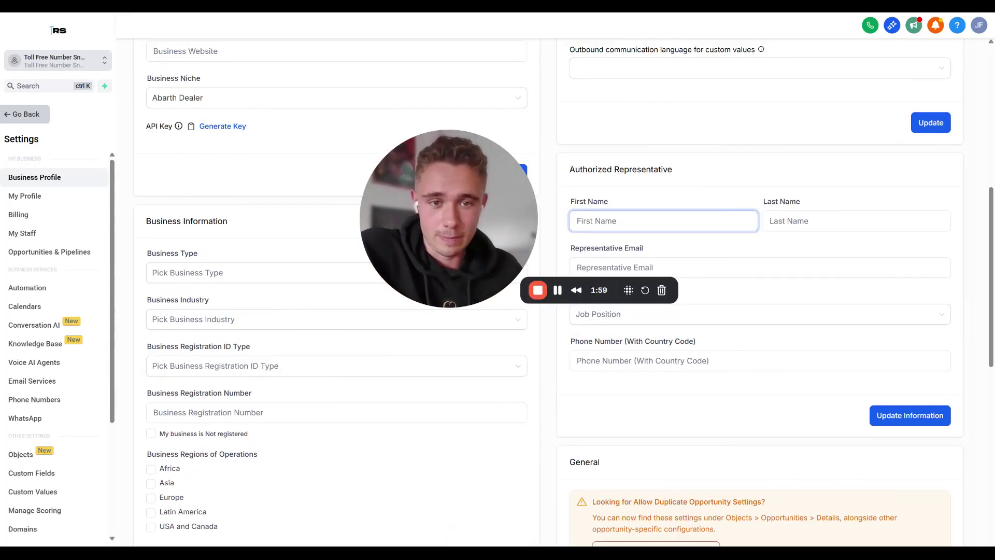
{"action": "left_click_drag", "start_coordinate": [423, 237], "coordinate": [268, 304]}
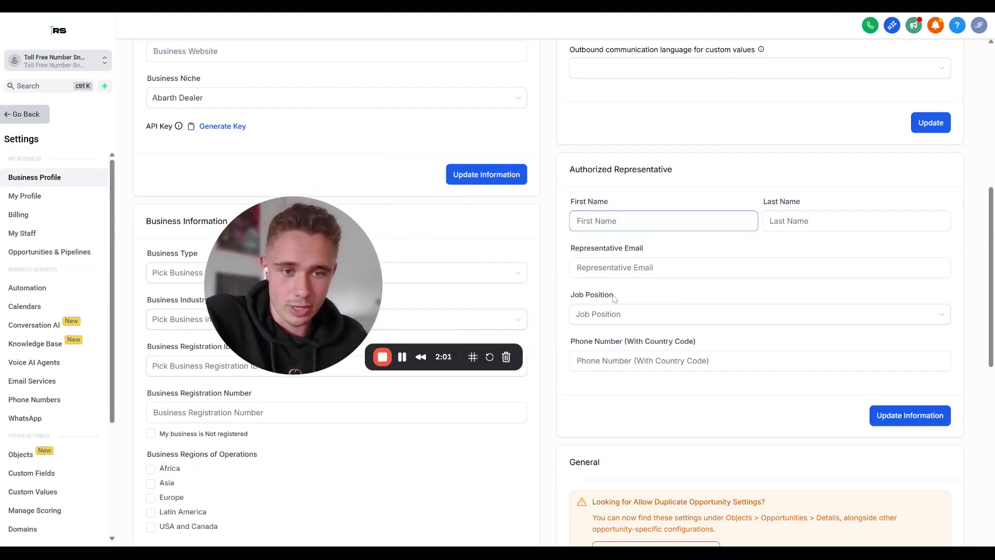
{"action": "left_click", "coordinate": [620, 270]}
{"action": "key", "text": "Tab"}
{"action": "key", "text": "Tab"}
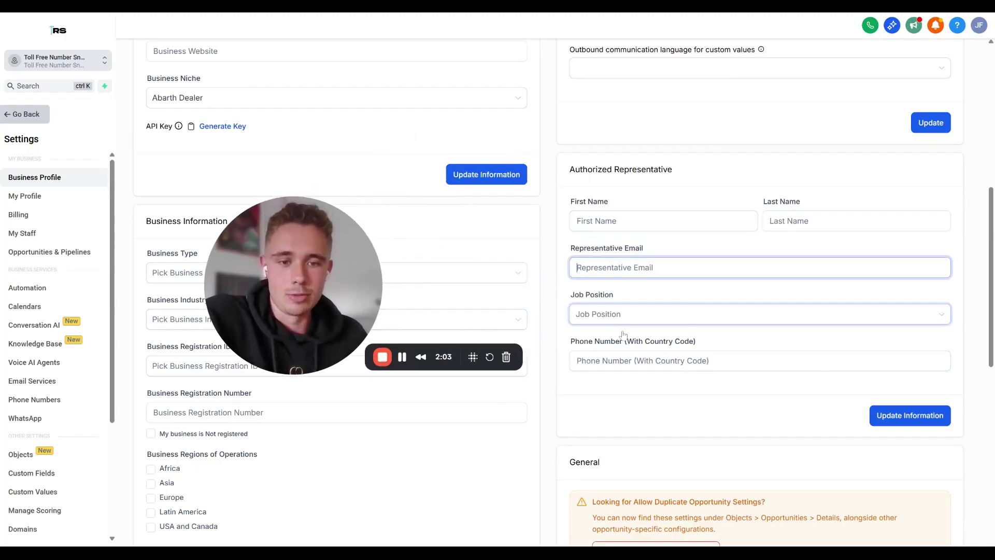
{"action": "scroll", "coordinate": [659, 401], "scroll_direction": "up", "scroll_amount": 6}
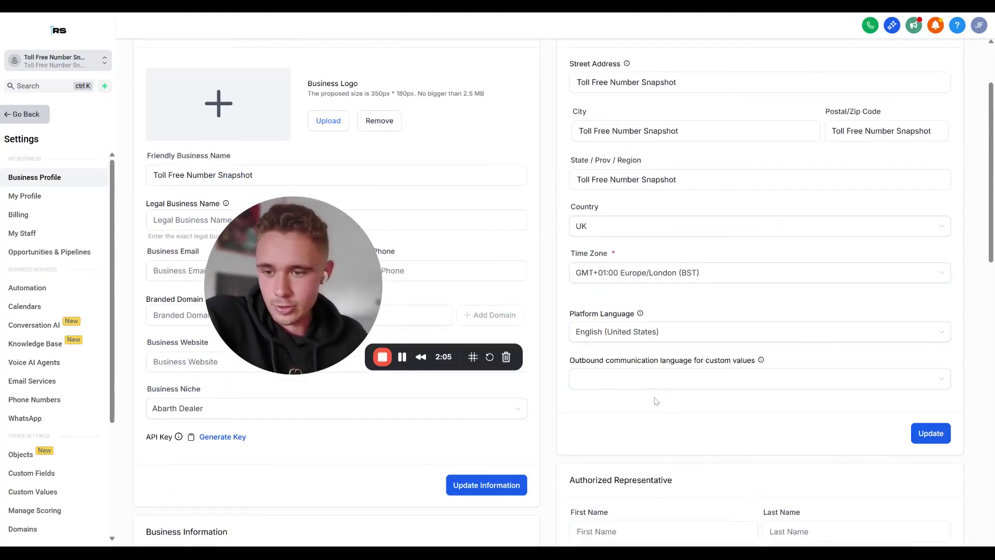
- Open the Phone Numbers settings and start adding a new phone number
{"action": "left_click", "coordinate": [73, 407]}
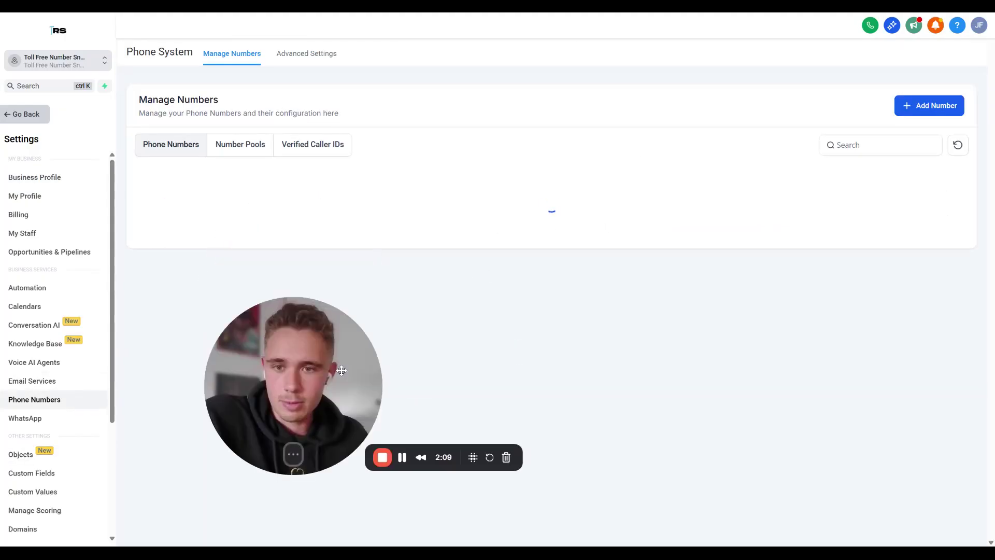
{"action": "left_click", "coordinate": [928, 105]}
{"action": "left_click", "coordinate": [921, 133]}
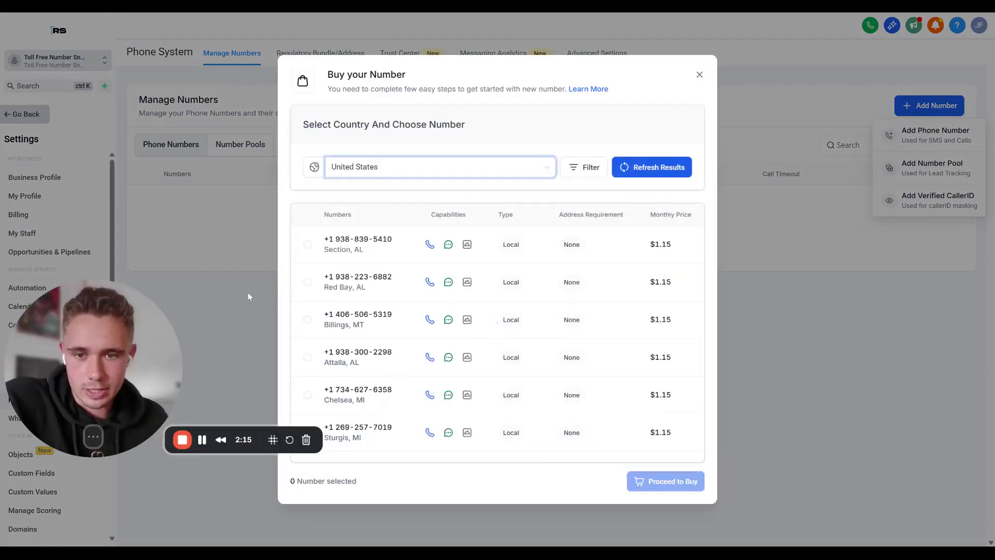
- Filter the available United States numbers by 877 in any part of the number, limited to the Toll Free type
{"action": "left_click", "coordinate": [592, 172]}
{"action": "left_click", "coordinate": [498, 224]}
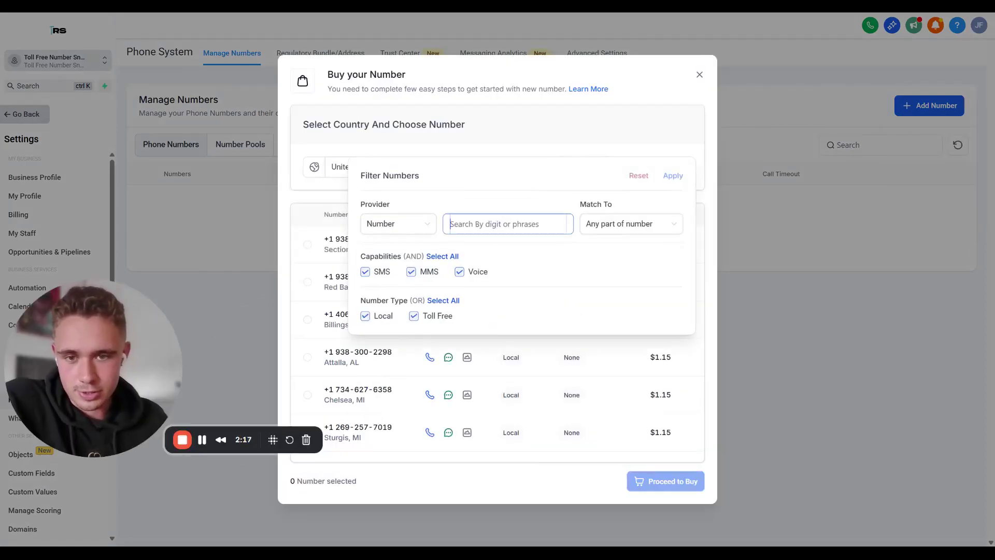
{"action": "type", "text": "877"}
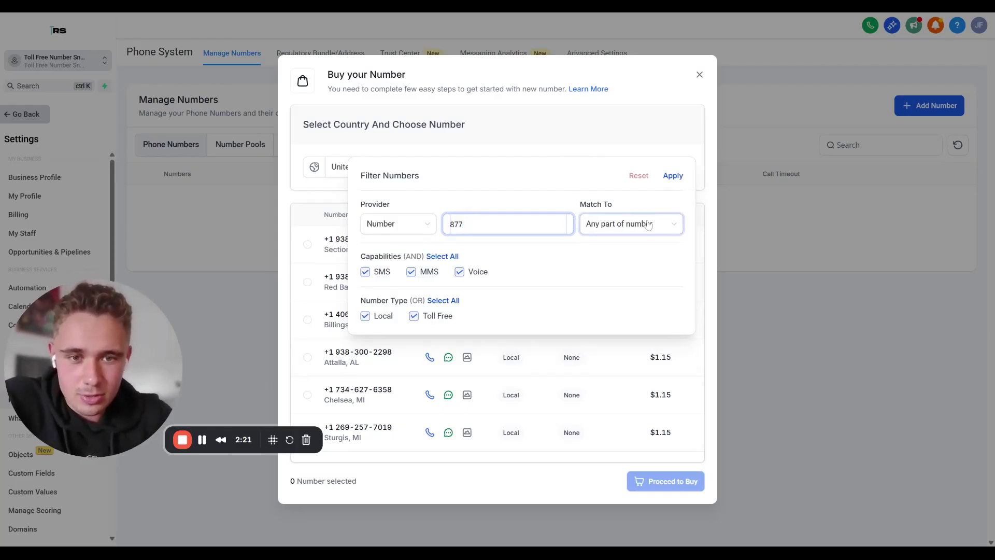
{"action": "left_click", "coordinate": [365, 316]}
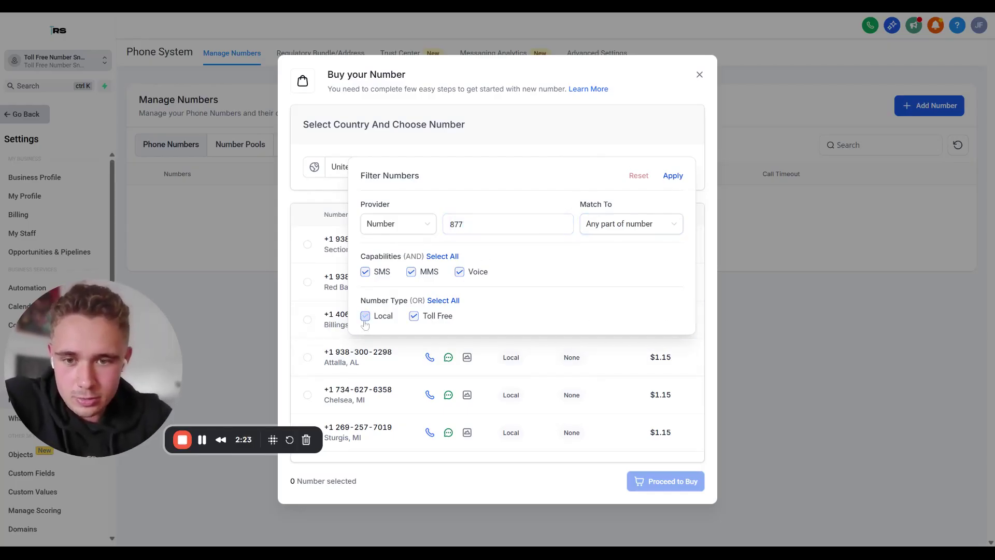
{"action": "left_click", "coordinate": [673, 175]}
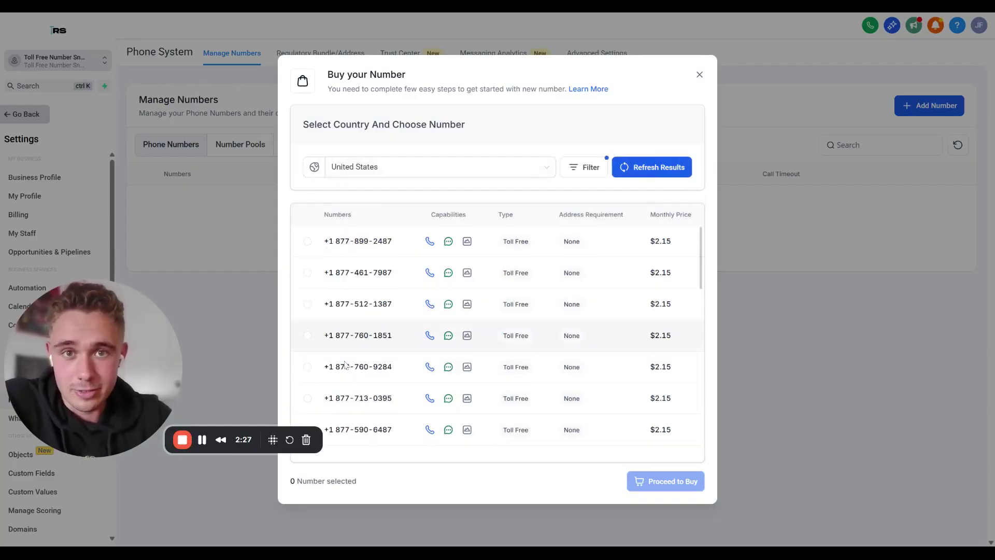
- Select the sixth toll-free 877 number in the results and purchase it
{"action": "scroll", "coordinate": [431, 336], "scroll_direction": "down", "scroll_amount": 2}
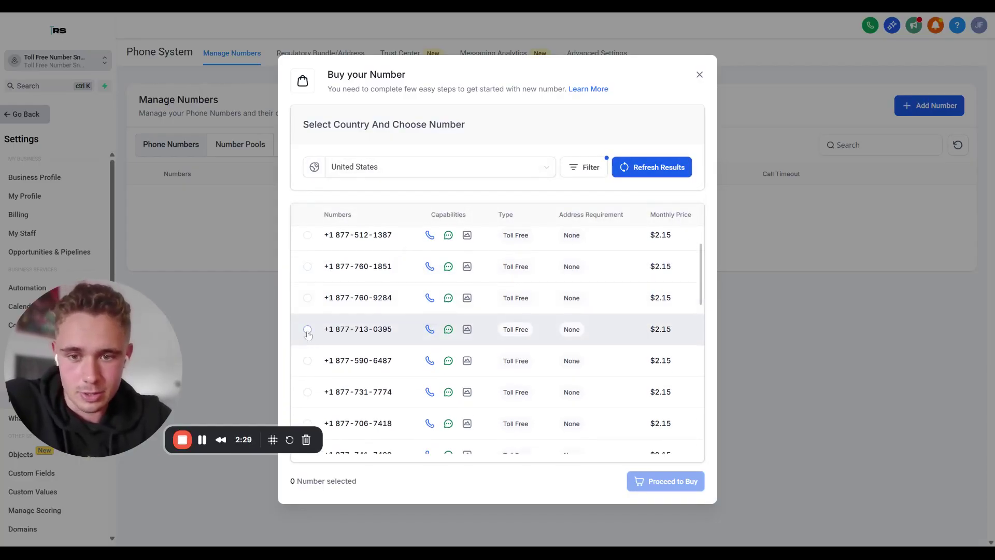
{"action": "left_click", "coordinate": [307, 329]}
{"action": "left_click", "coordinate": [669, 481]}
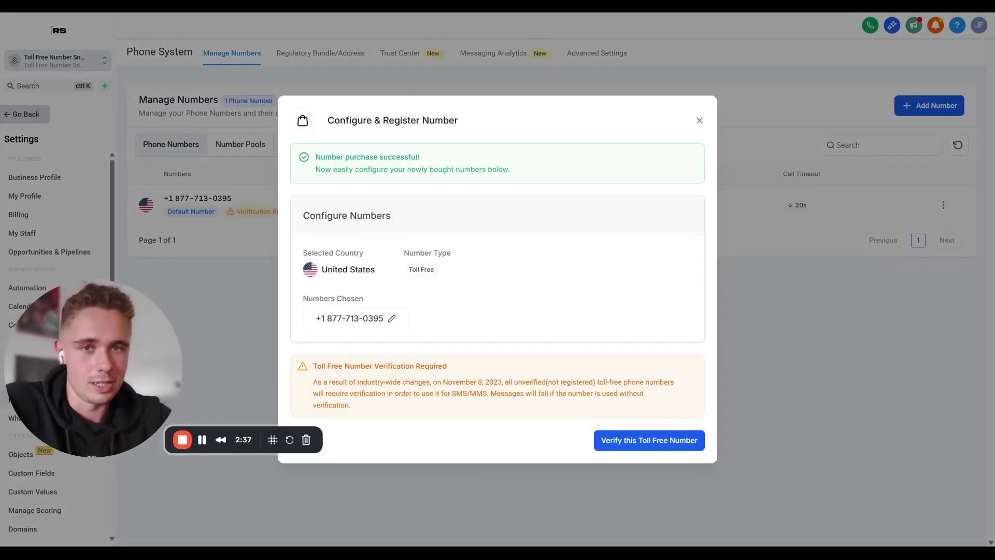
- Start the messaging verification for the purchased toll-free number and check its Website URL and Last Name fields
{"action": "left_click", "coordinate": [631, 443]}
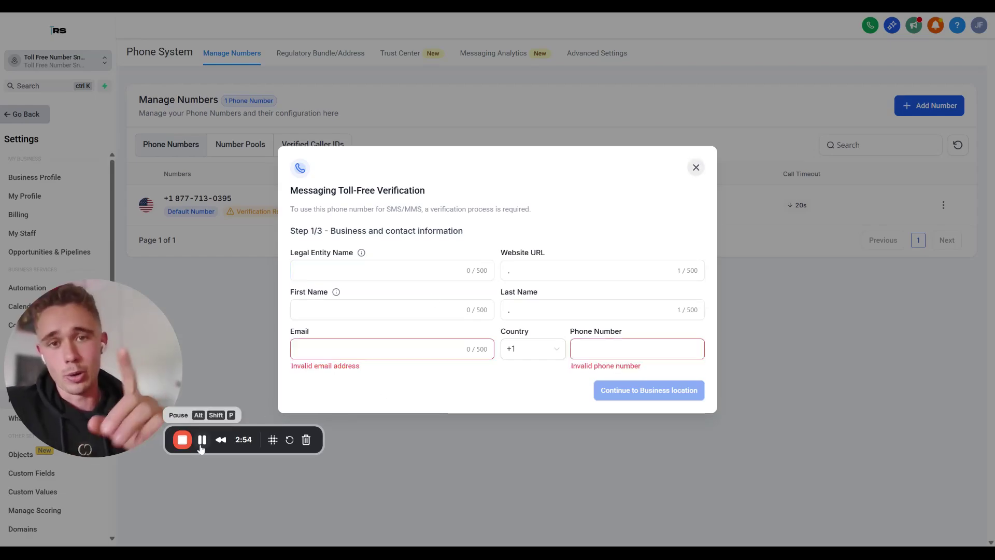
{"action": "left_click", "coordinate": [509, 270]}
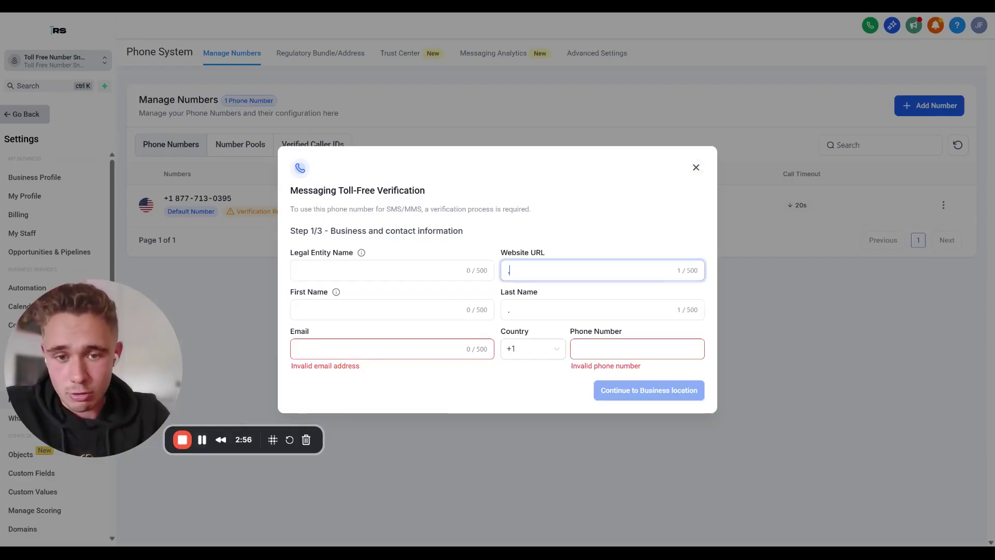
{"action": "left_click", "coordinate": [509, 309]}
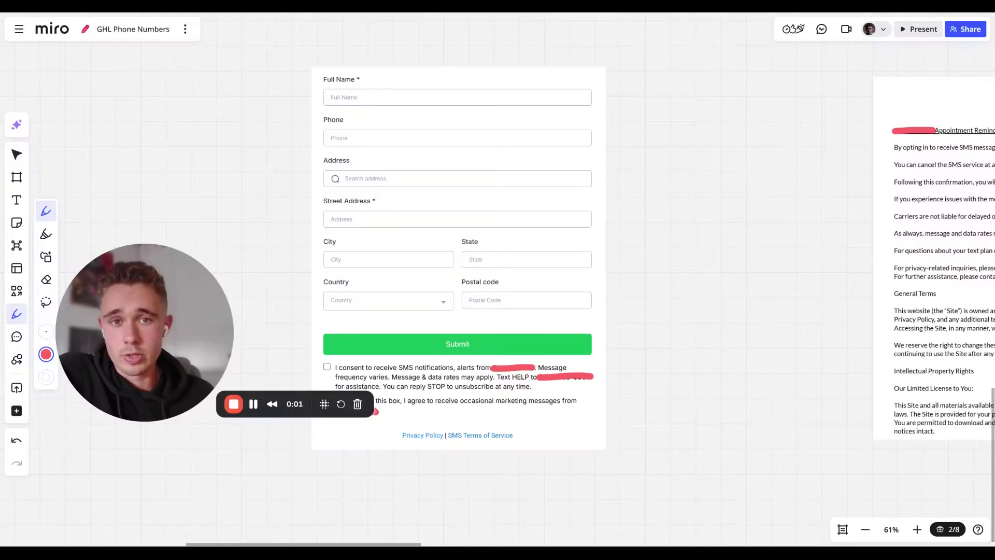
- Examine the sample opt-in form on the Miro board, including its contact fields, SMS and marketing consent checkboxes, and policy links
{"action": "scroll", "coordinate": [434, 265], "scroll_direction": "up", "scroll_amount": 2}
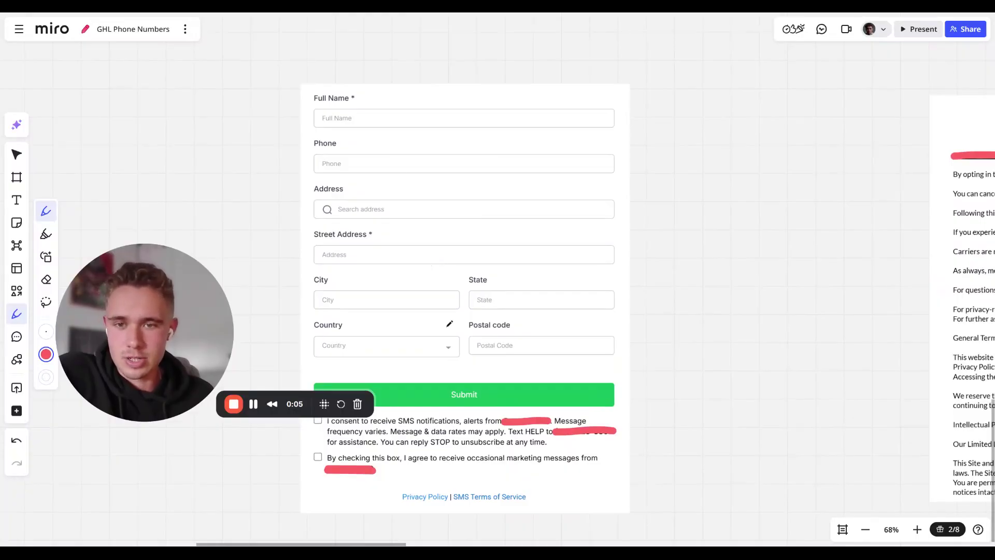
{"action": "scroll", "coordinate": [480, 338], "scroll_direction": "up", "scroll_amount": 4}
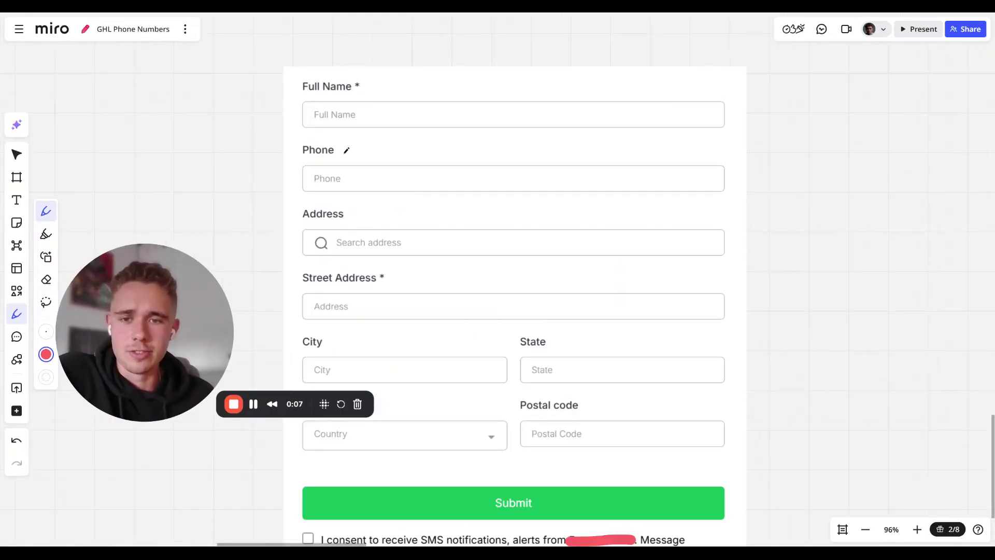
{"action": "scroll", "coordinate": [383, 171], "scroll_direction": "up", "scroll_amount": 1}
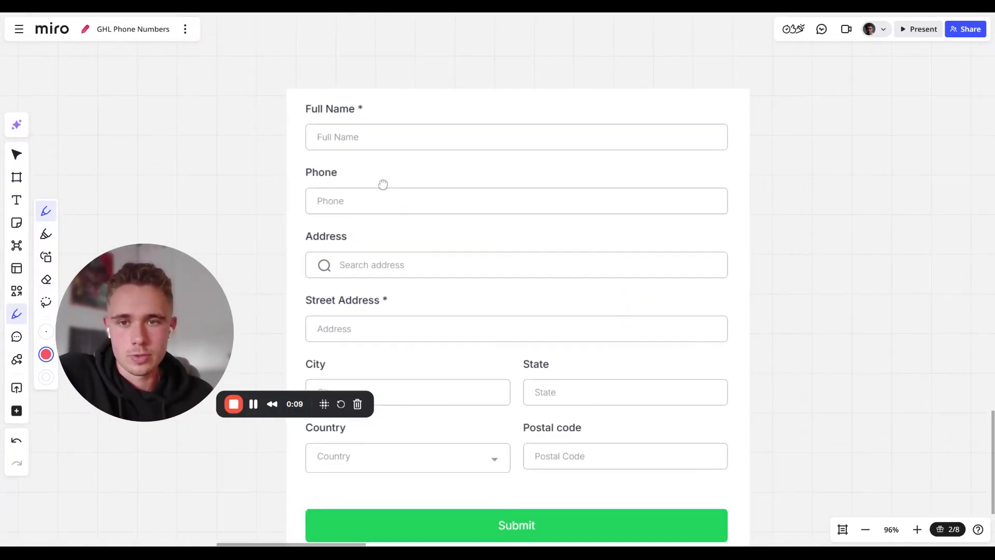
{"action": "scroll", "coordinate": [397, 176], "scroll_direction": "down", "scroll_amount": 2}
{"action": "scroll", "coordinate": [435, 207], "scroll_direction": "down", "scroll_amount": 2}
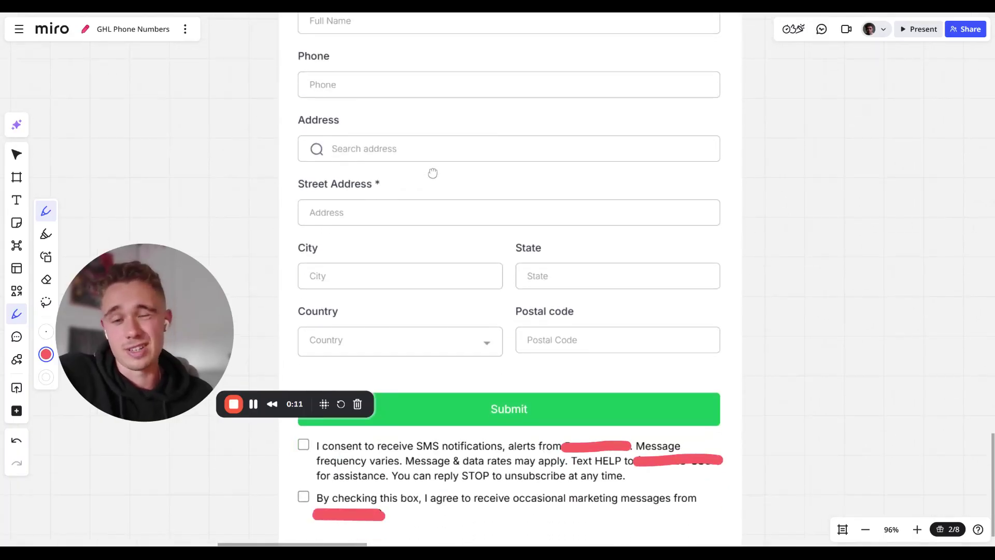
{"action": "scroll", "coordinate": [506, 280], "scroll_direction": "down", "scroll_amount": 1}
{"action": "scroll", "coordinate": [467, 259], "scroll_direction": "down", "scroll_amount": 6}
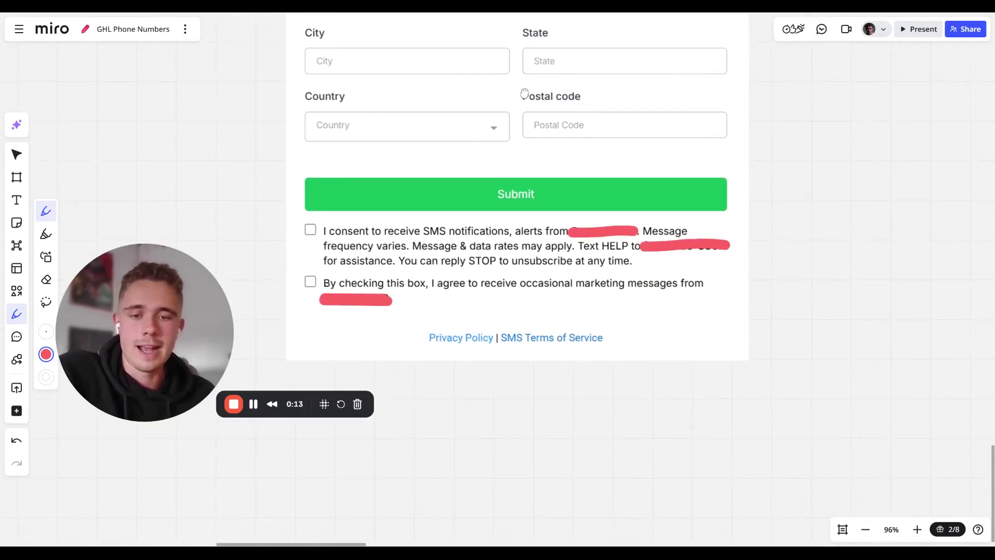
{"action": "scroll", "coordinate": [404, 257], "scroll_direction": "up", "scroll_amount": 2}
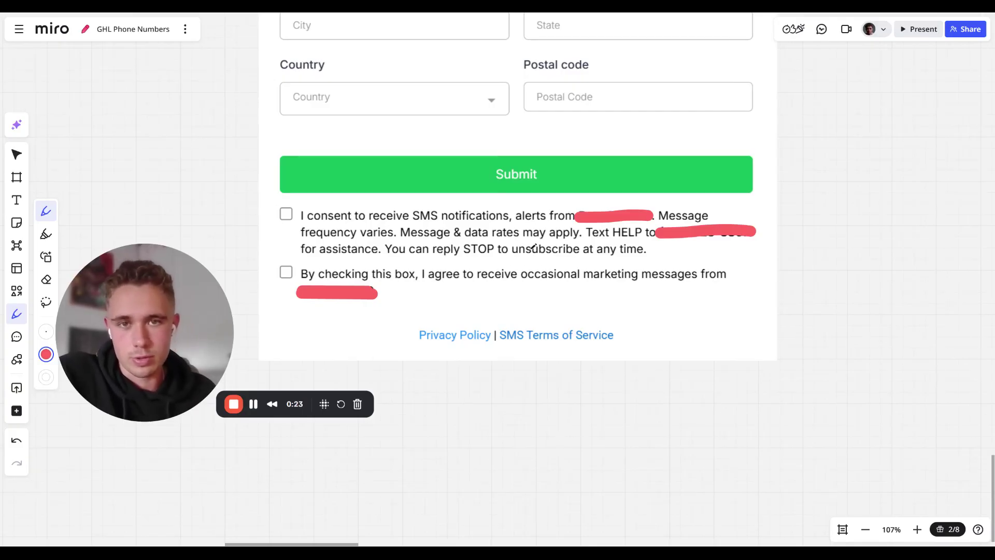
{"action": "scroll", "coordinate": [528, 260], "scroll_direction": "up", "scroll_amount": 1}
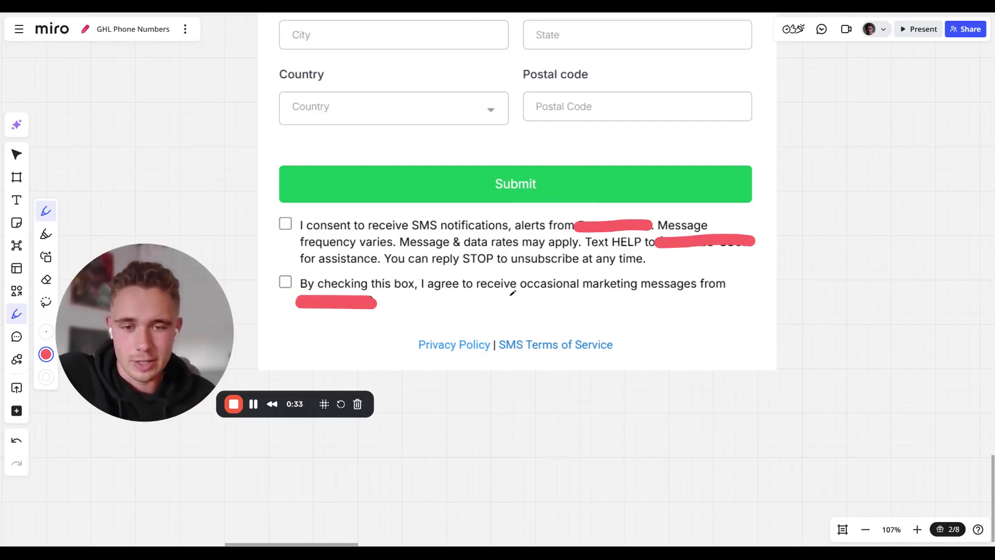
{"action": "scroll", "coordinate": [485, 309], "scroll_direction": "down", "scroll_amount": 1}
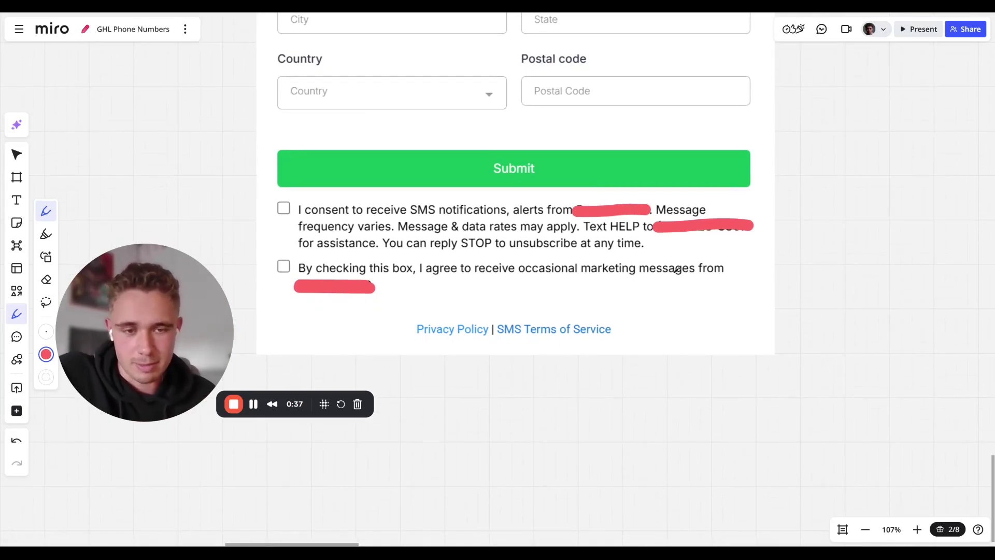
{"action": "scroll", "coordinate": [651, 302], "scroll_direction": "down", "scroll_amount": 2}
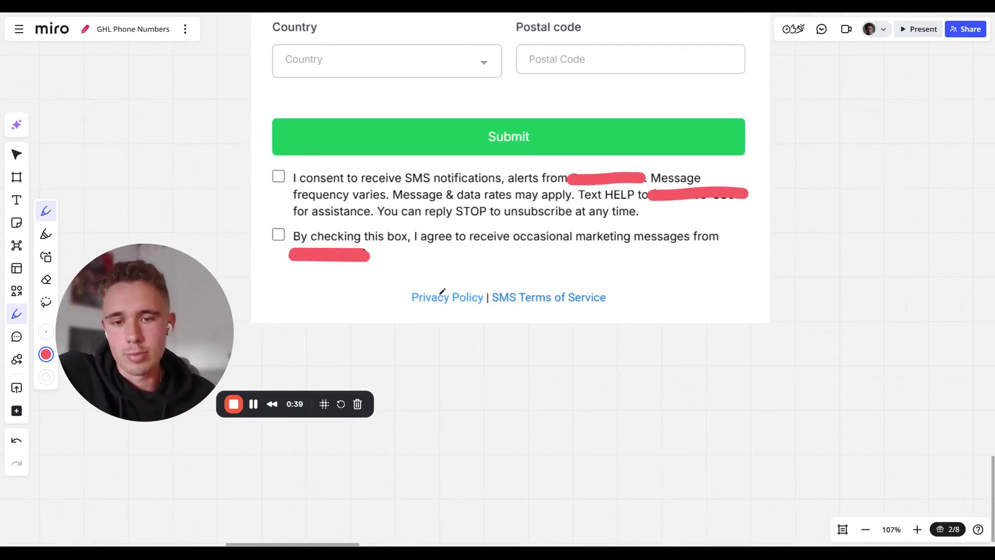
- Examine the sample Terms of Service page on the board, covering its SMS terms, privacy inquiries and general terms
{"action": "scroll", "coordinate": [519, 322], "scroll_direction": "right", "scroll_amount": 2}
{"action": "scroll", "coordinate": [518, 322], "scroll_direction": "up", "scroll_amount": 2}
{"action": "scroll", "coordinate": [519, 322], "scroll_direction": "down", "scroll_amount": 5}
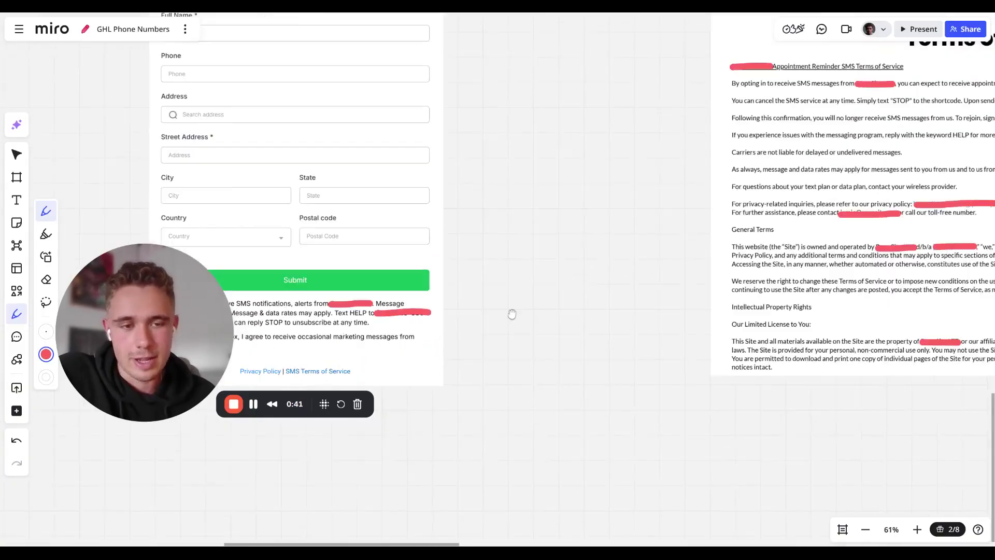
{"action": "scroll", "coordinate": [511, 313], "scroll_direction": "right", "scroll_amount": 5}
{"action": "scroll", "coordinate": [407, 178], "scroll_direction": "up", "scroll_amount": 3}
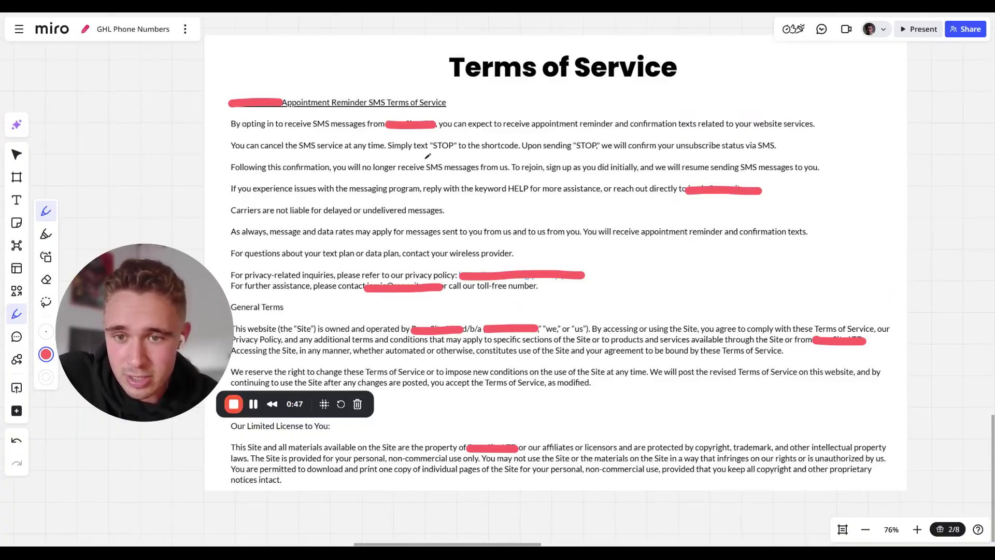
{"action": "scroll", "coordinate": [514, 168], "scroll_direction": "down", "scroll_amount": 1}
{"action": "scroll", "coordinate": [580, 218], "scroll_direction": "down", "scroll_amount": 2}
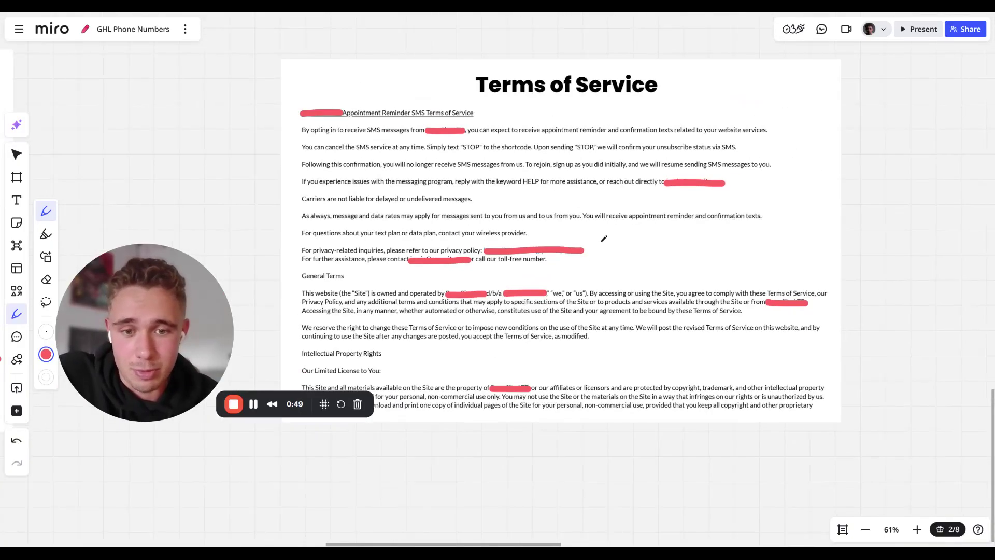
{"action": "left_click_drag", "start_coordinate": [201, 305], "coordinate": [195, 426]}
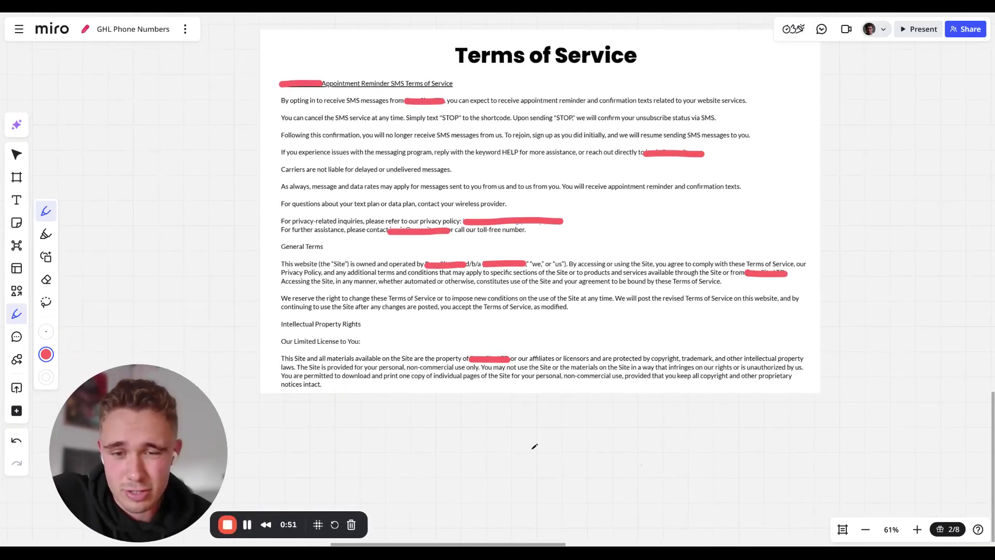
{"action": "scroll", "coordinate": [559, 324], "scroll_direction": "up", "scroll_amount": 2}
{"action": "scroll", "coordinate": [560, 325], "scroll_direction": "right", "scroll_amount": 1}
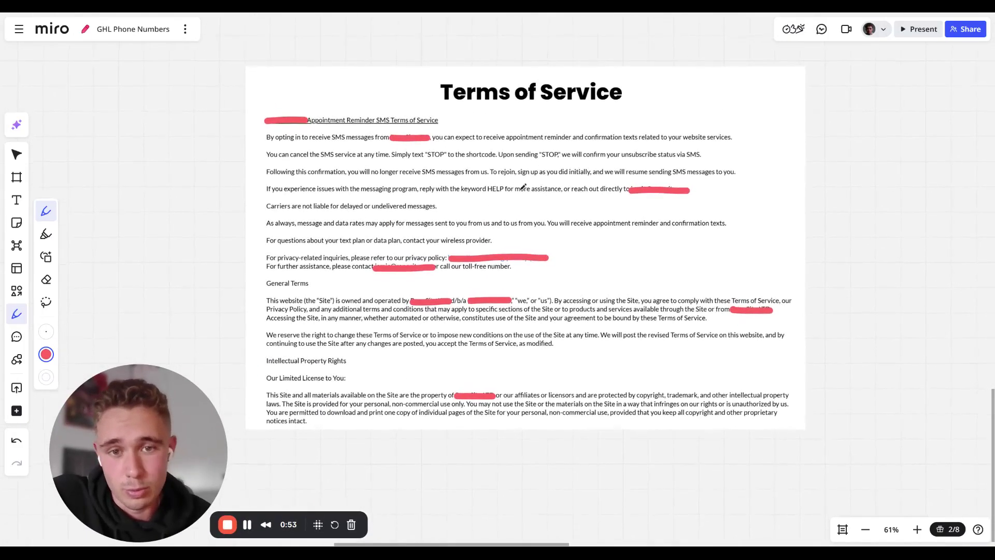
{"action": "scroll", "coordinate": [532, 227], "scroll_direction": "up", "scroll_amount": 1}
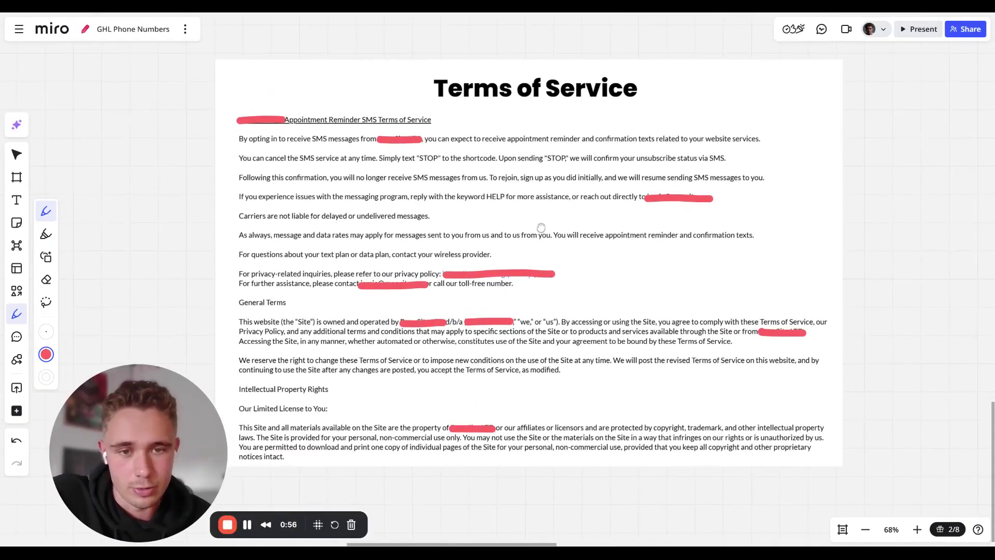
{"action": "left_click_drag", "start_coordinate": [186, 461], "coordinate": [186, 282]}
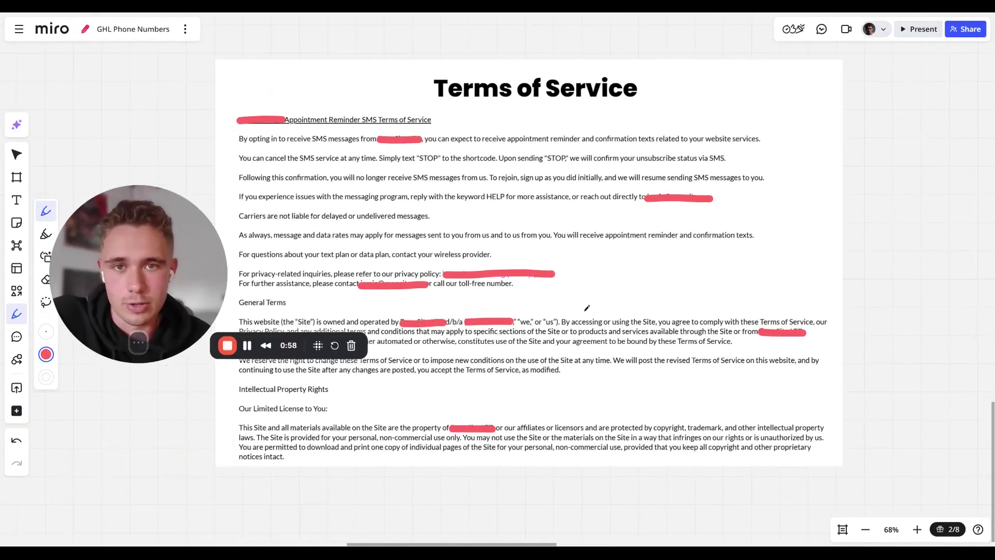
{"action": "scroll", "coordinate": [587, 308], "scroll_direction": "down", "scroll_amount": 2}
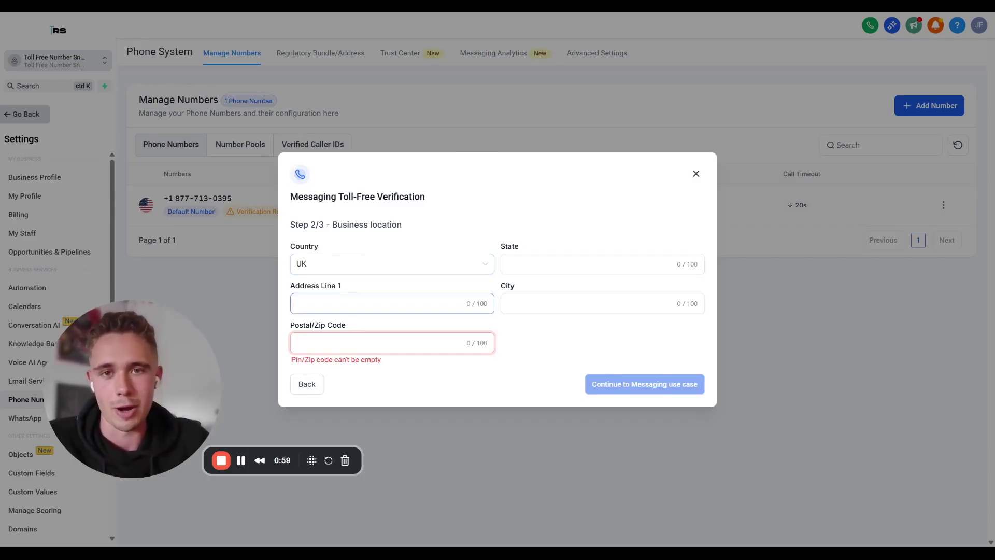
- Switch to GoHighLevel's toll-free verification, check the monthly volume and use case categories, and view the first example use case description
{"action": "left_click", "coordinate": [373, 303]}
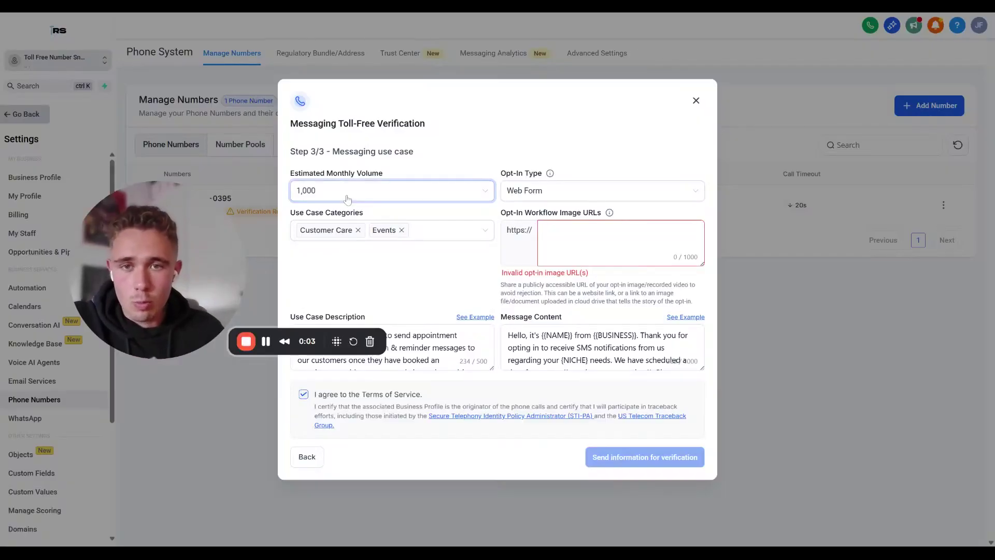
{"action": "left_click_drag", "start_coordinate": [347, 200], "coordinate": [348, 213]}
{"action": "left_click", "coordinate": [347, 218]}
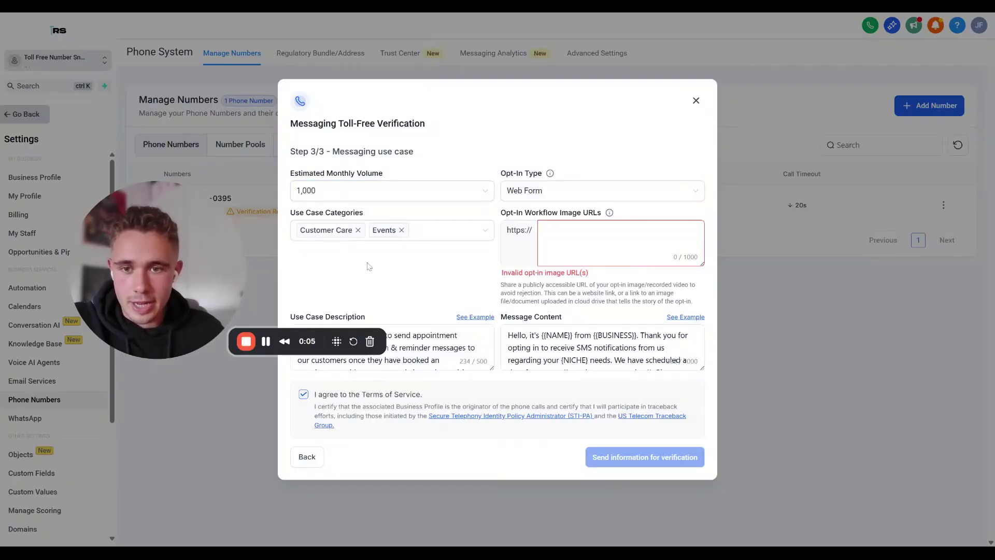
{"action": "left_click_drag", "start_coordinate": [246, 244], "coordinate": [247, 355]}
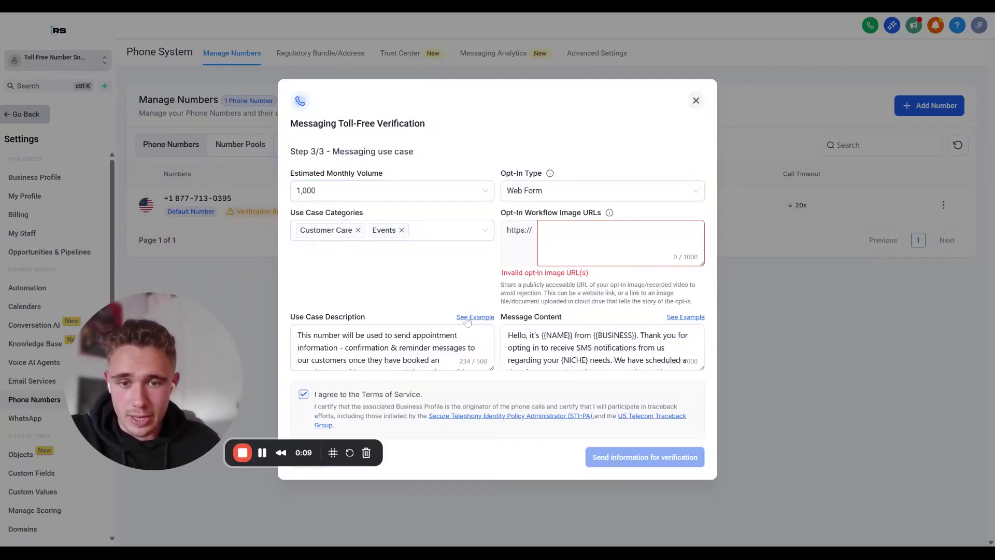
{"action": "left_click", "coordinate": [476, 316]}
{"action": "left_click_drag", "start_coordinate": [670, 273], "coordinate": [258, 261]}
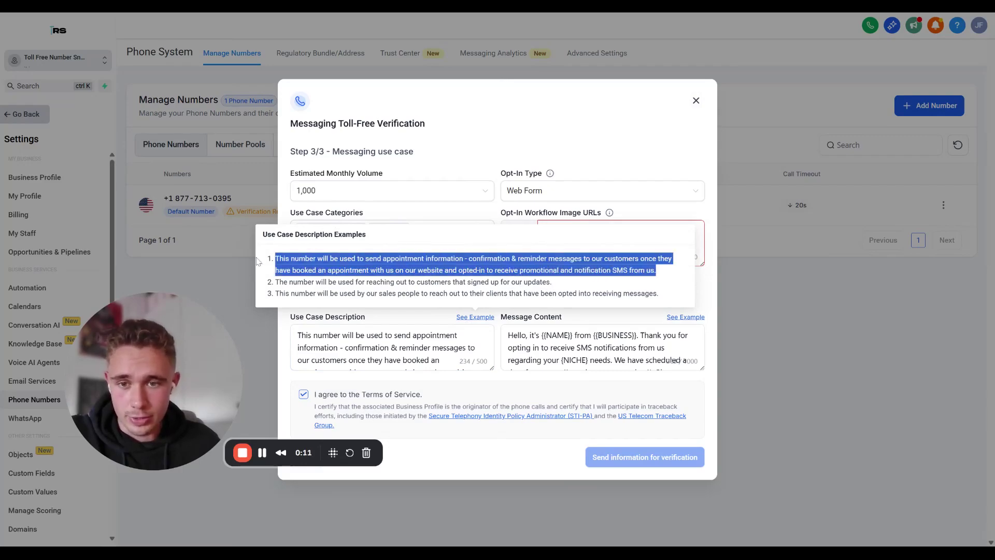
- Read through the Message Content text of the messaging use case, from its greeting to its opt-out instruction
{"action": "left_click", "coordinate": [601, 348]}
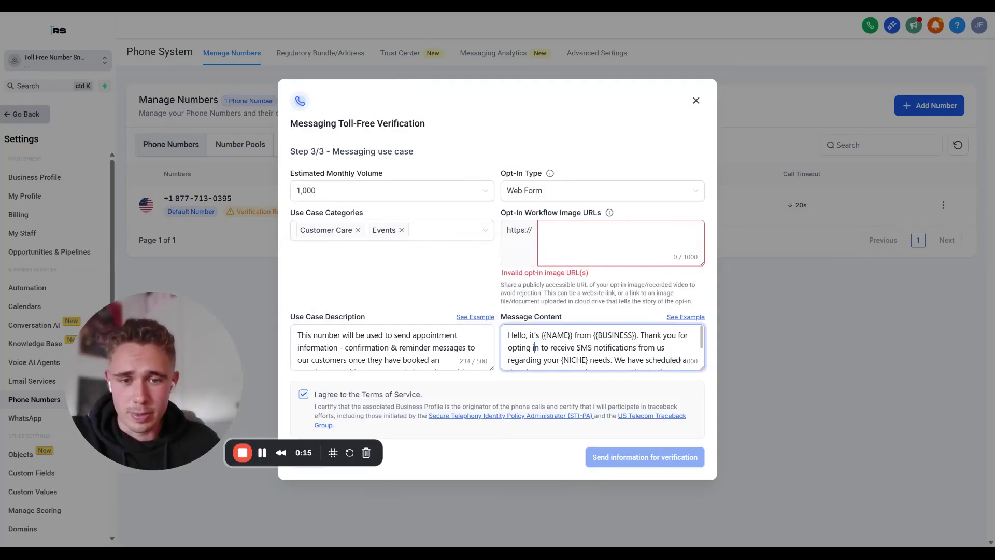
{"action": "left_click_drag", "start_coordinate": [513, 334], "coordinate": [608, 347]}
{"action": "left_click", "coordinate": [620, 348]}
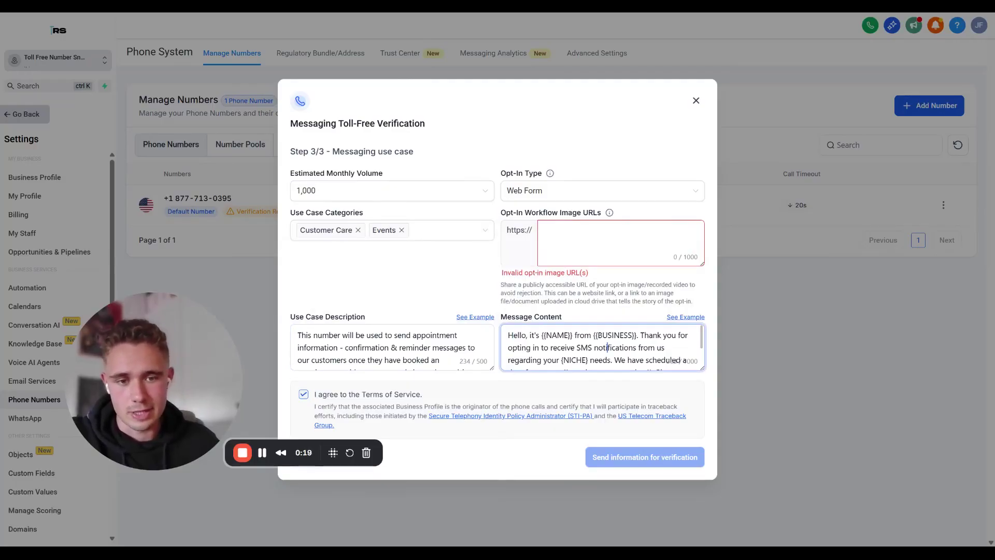
{"action": "scroll", "coordinate": [620, 363], "scroll_direction": "down", "scroll_amount": 1}
{"action": "scroll", "coordinate": [619, 363], "scroll_direction": "down", "scroll_amount": 3}
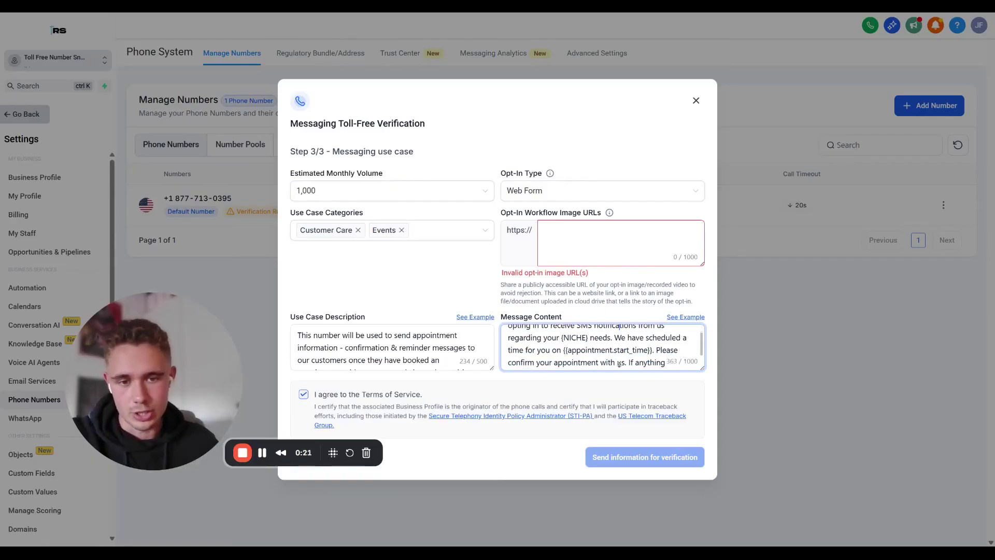
{"action": "scroll", "coordinate": [619, 356], "scroll_direction": "down", "scroll_amount": 2}
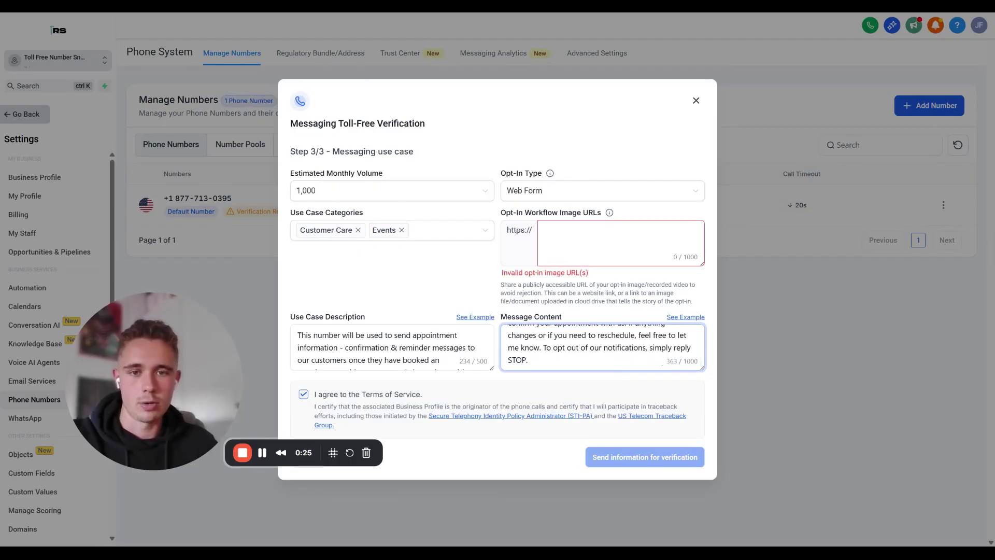
- Keep Web Form as the opt-in type and open the Opt-In Workflow Image URLs field for entry
{"action": "left_click", "coordinate": [573, 200]}
{"action": "left_click", "coordinate": [584, 194]}
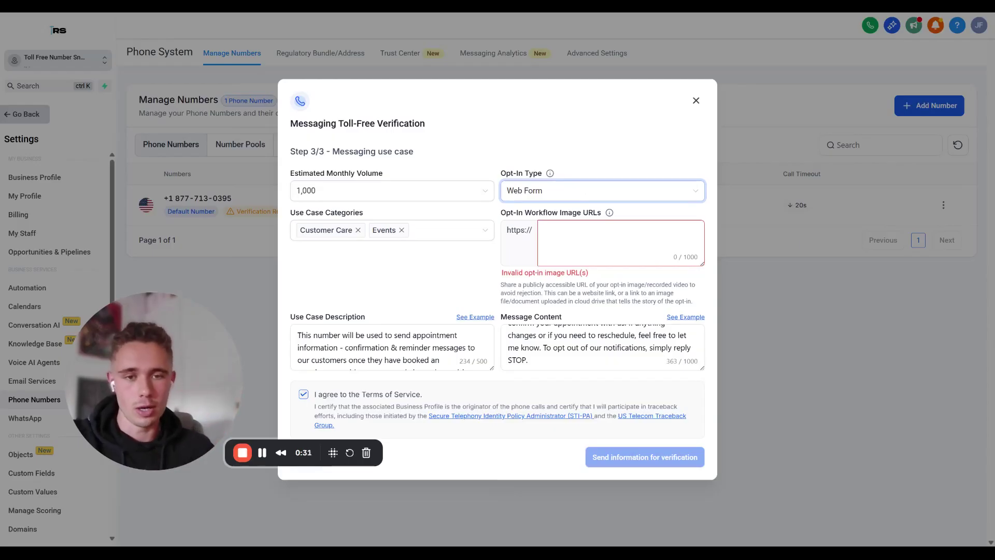
{"action": "left_click", "coordinate": [545, 231]}
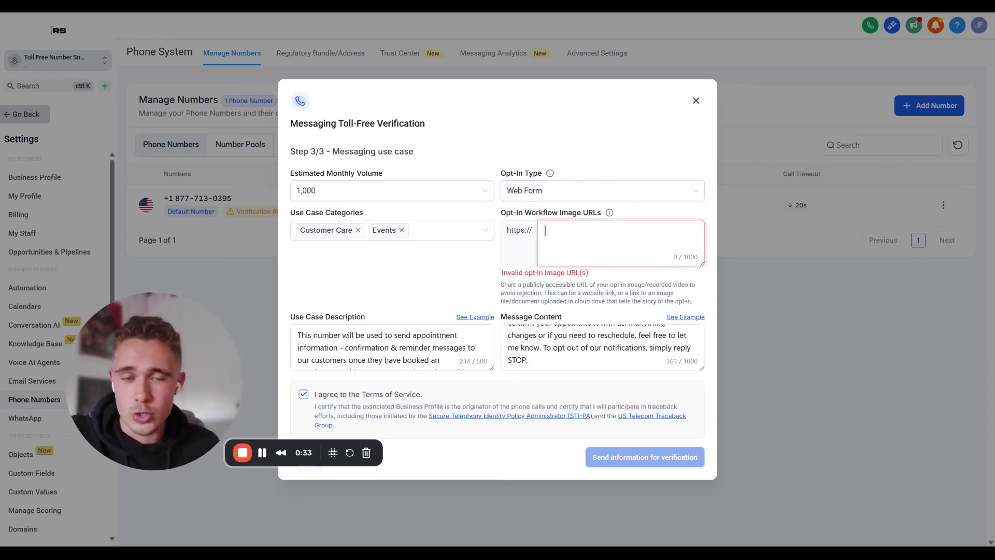